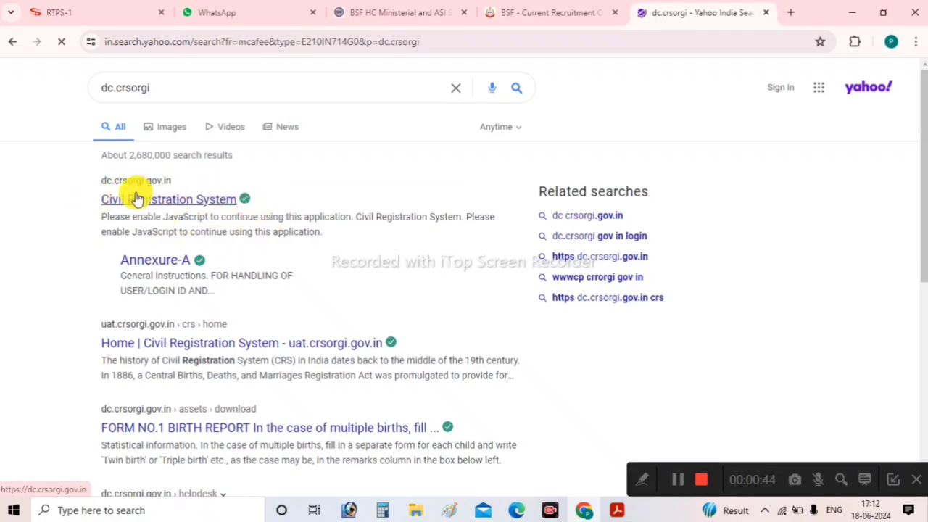
Open the Civil Registration System site from the search results, look over its home page and go to the General Public login
left_click(136, 197)
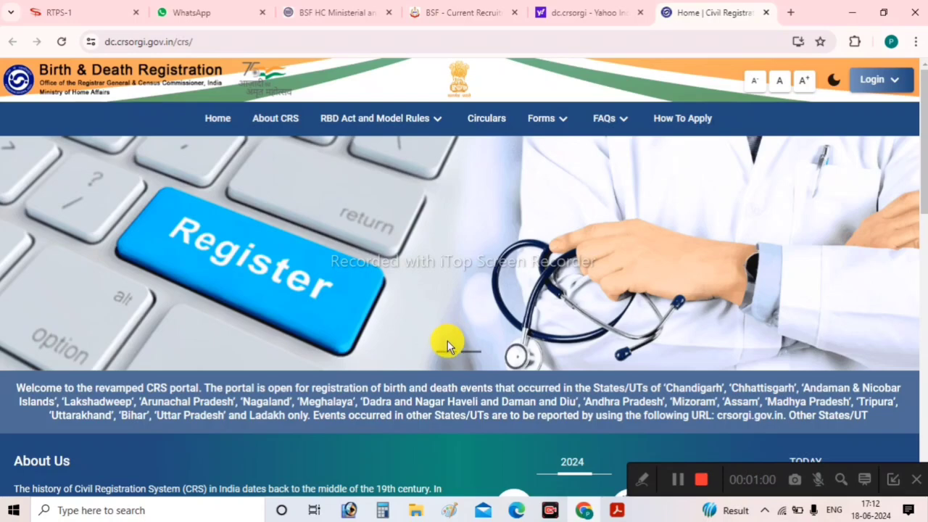
scroll(499, 258, "down", 5)
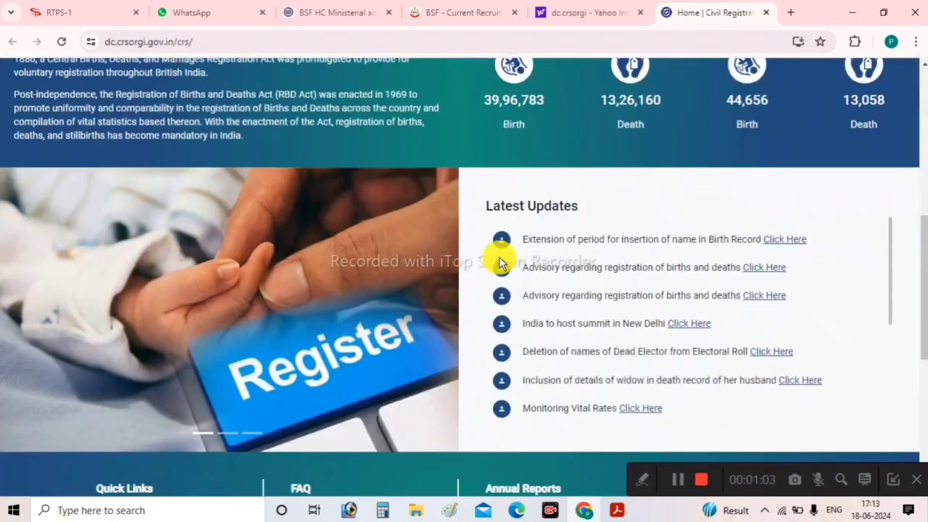
scroll(500, 258, "up", 5)
scroll(502, 257, "up", 1)
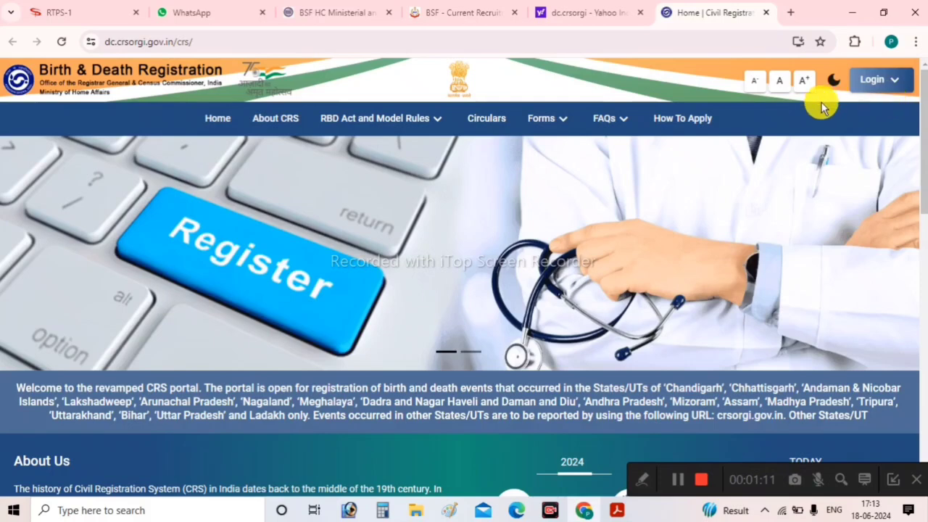
left_click(879, 83)
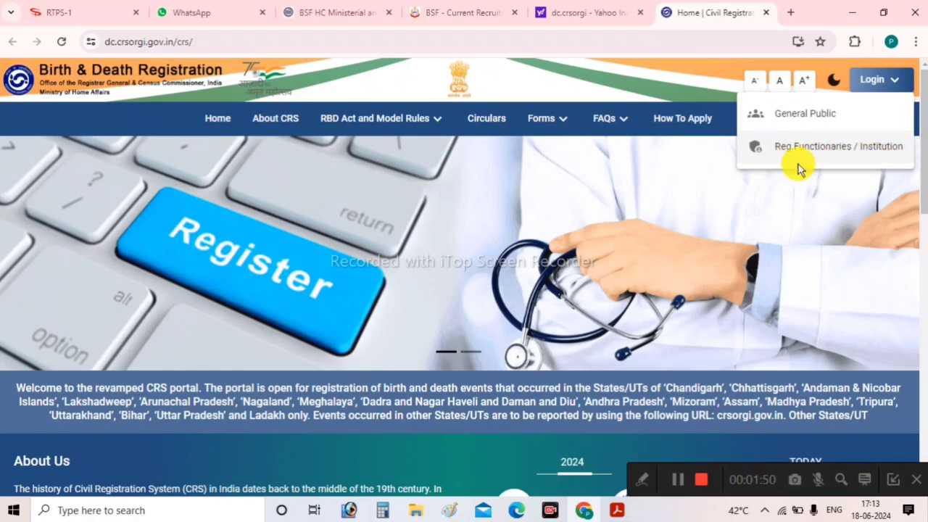
left_click(811, 116)
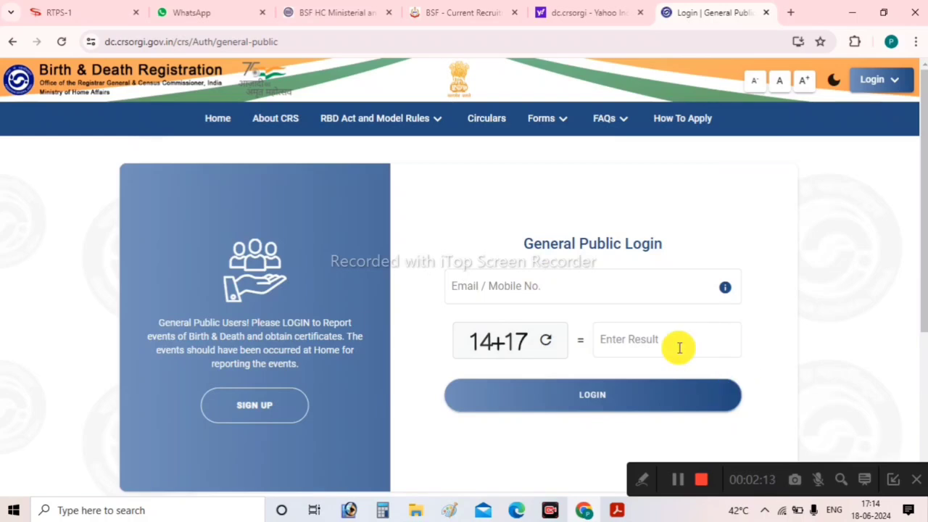
View the general information fields of the General Public sign-up form and return to the login form
left_click(252, 409)
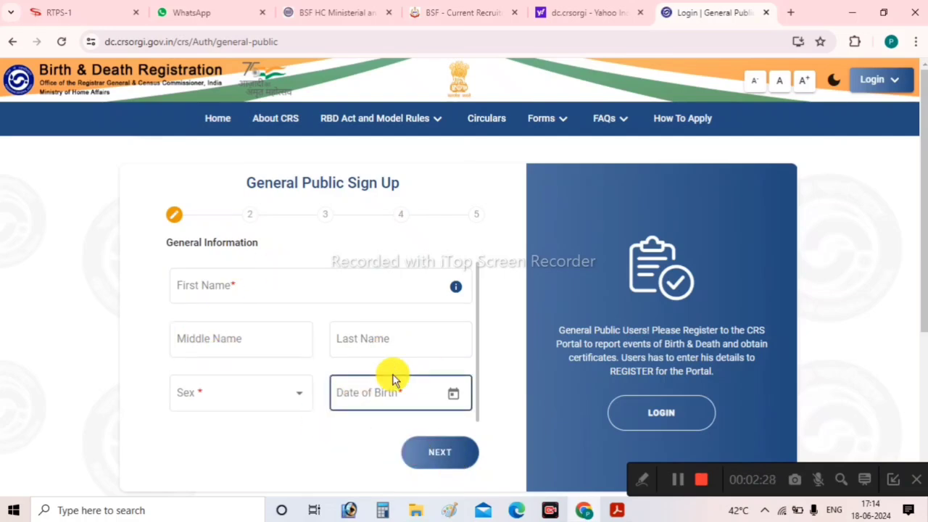
left_click(664, 422)
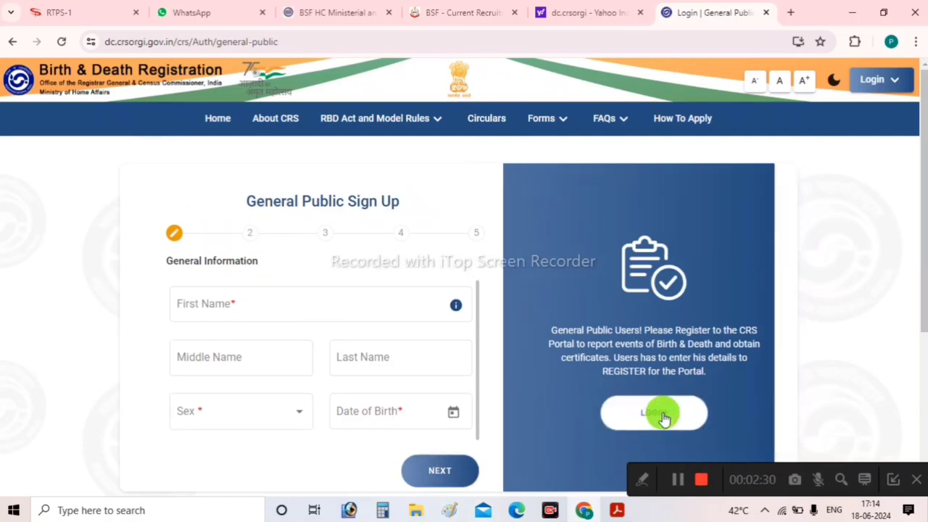
Log in as General Public with the registered mobile number, the captcha result and the one-time verification code
left_click(577, 289)
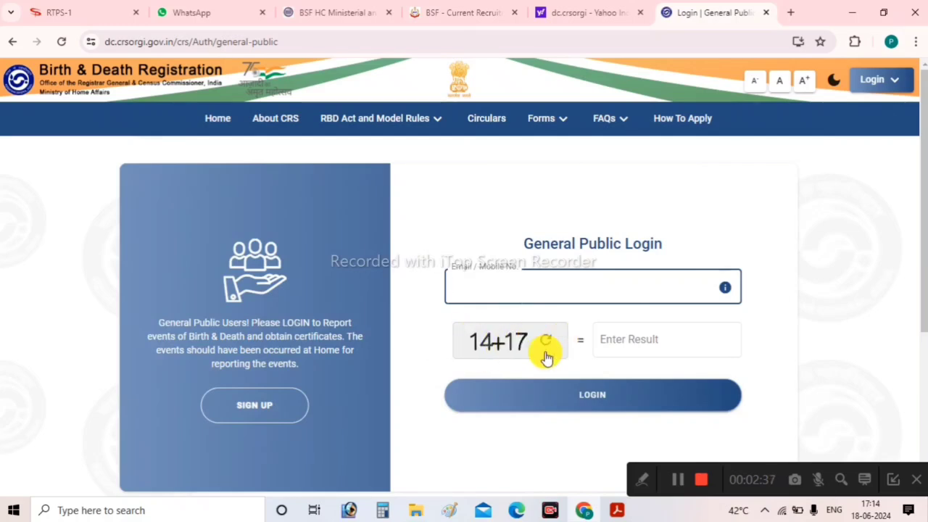
left_click(619, 342)
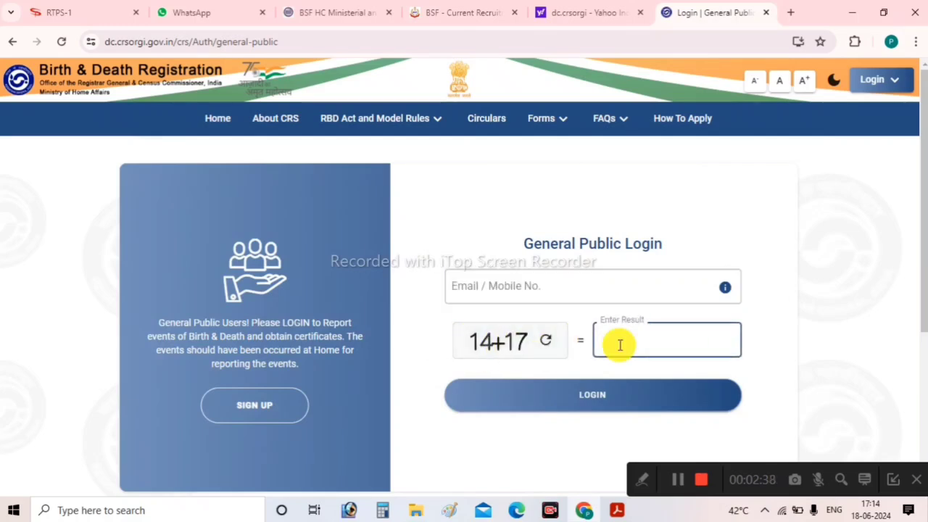
left_click(611, 397)
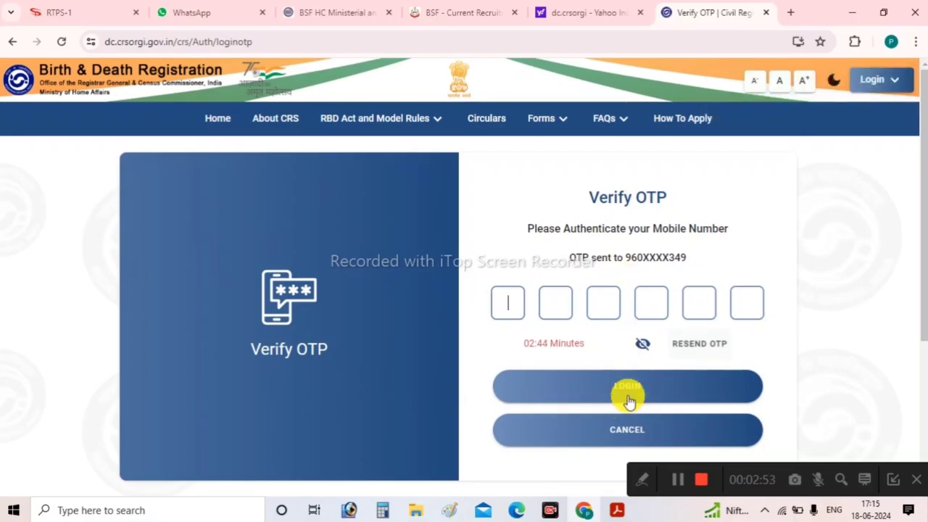
left_click(687, 397)
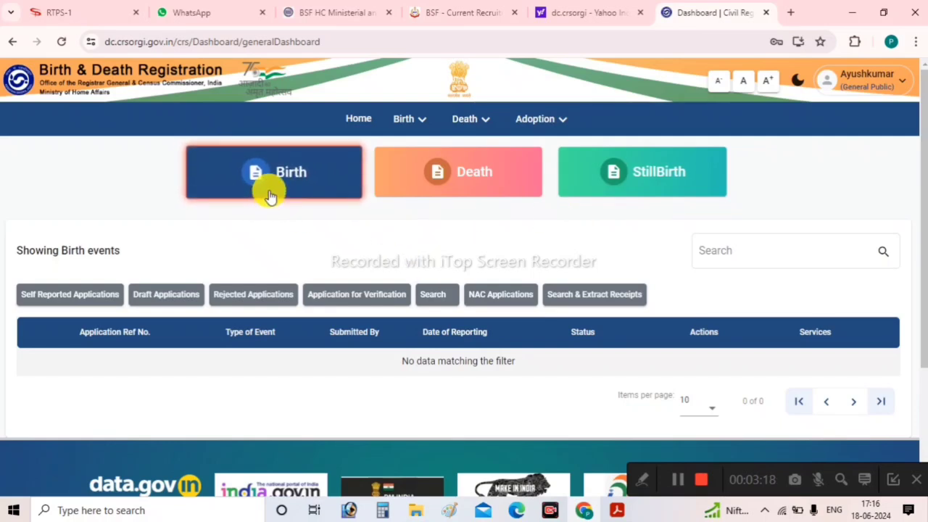
Open the Report Birth form and select Bihar as the state where the birth occurred
left_click(410, 123)
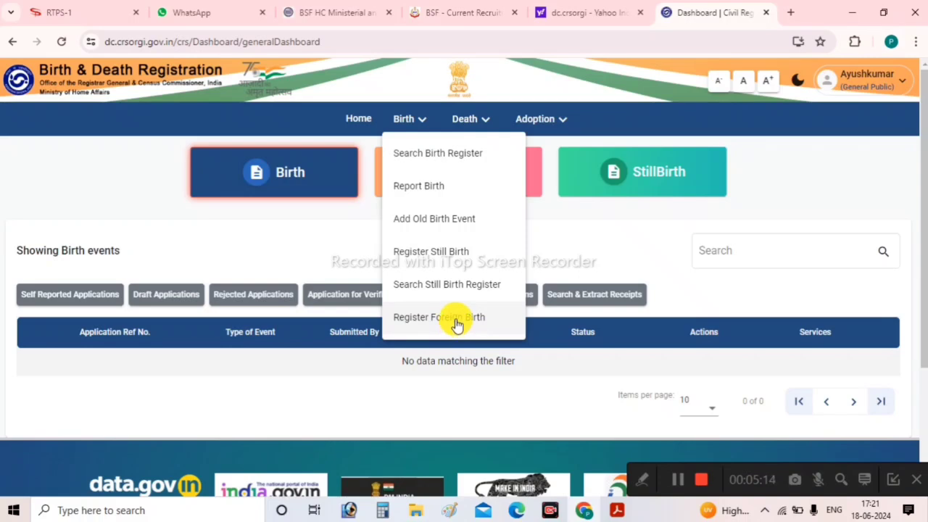
left_click(447, 188)
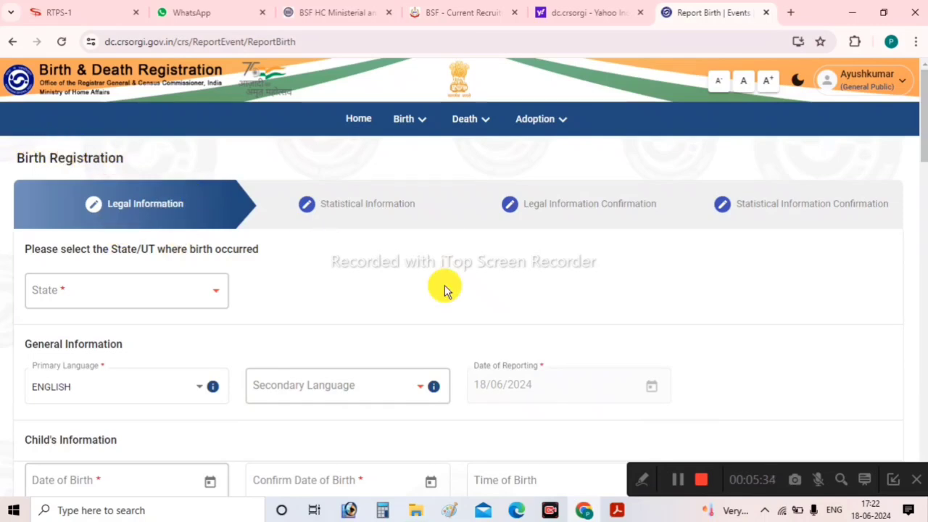
scroll(387, 383, "down", 4)
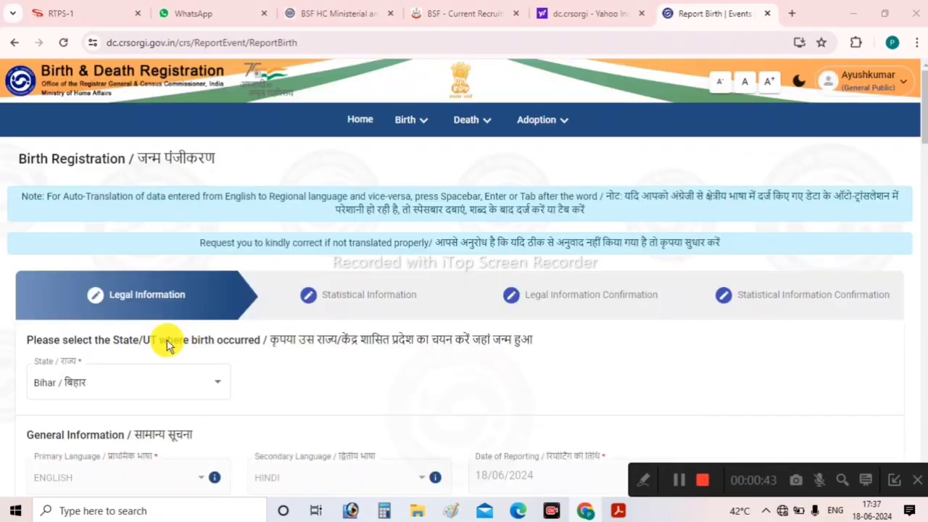
scroll(255, 333, "down", 1)
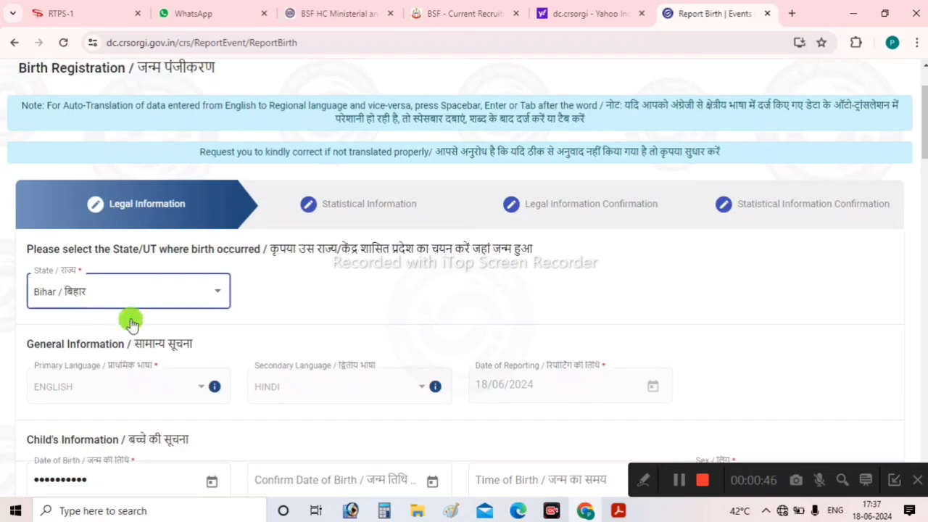
left_click(126, 303)
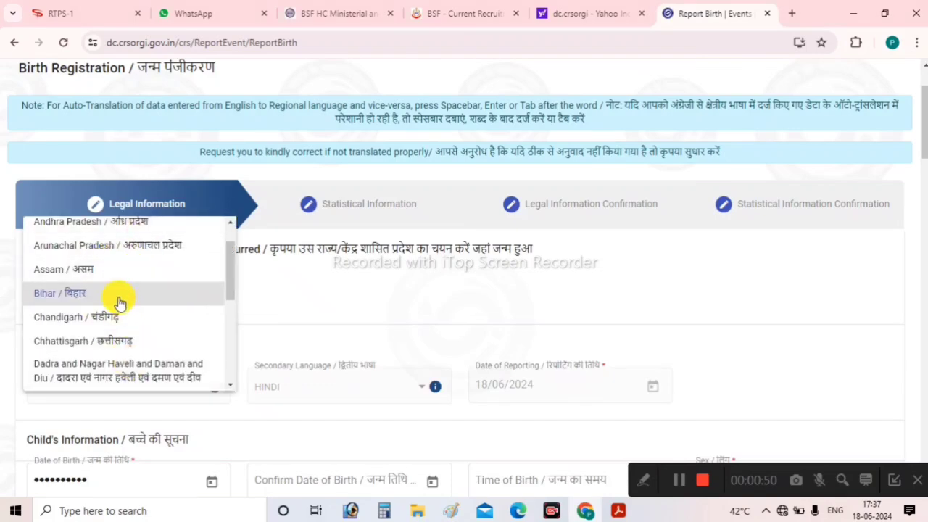
left_click(114, 297)
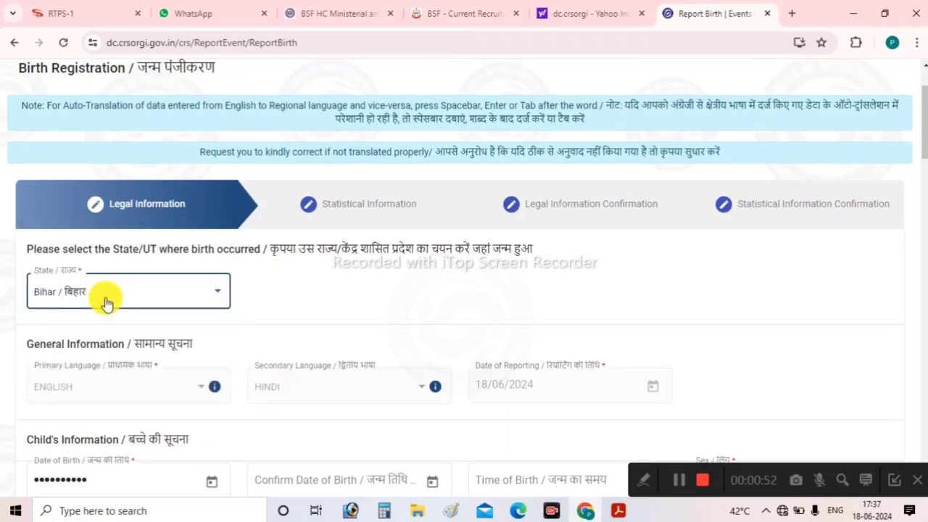
Fill in the Confirm Date of Birth field in the Child's Information section with the child's date of birth
scroll(176, 373, "down", 2)
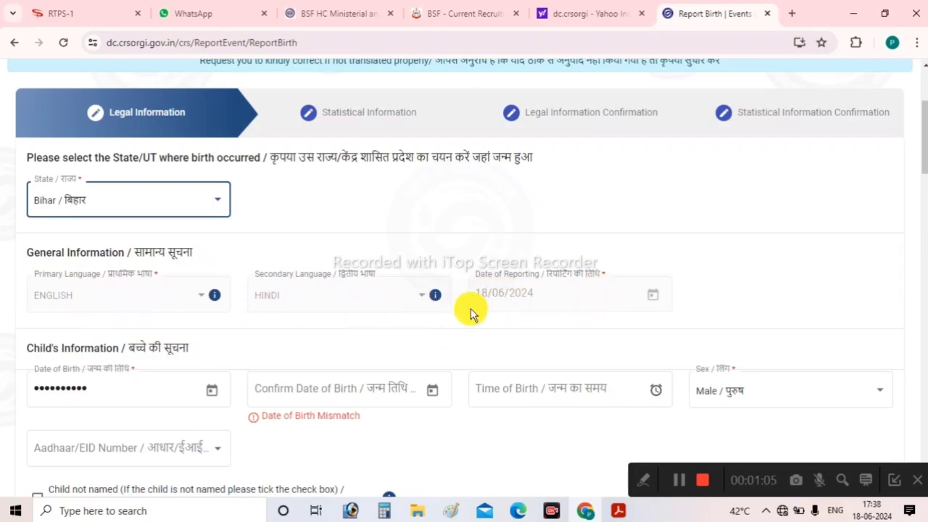
scroll(414, 317, "down", 3)
left_click(46, 174)
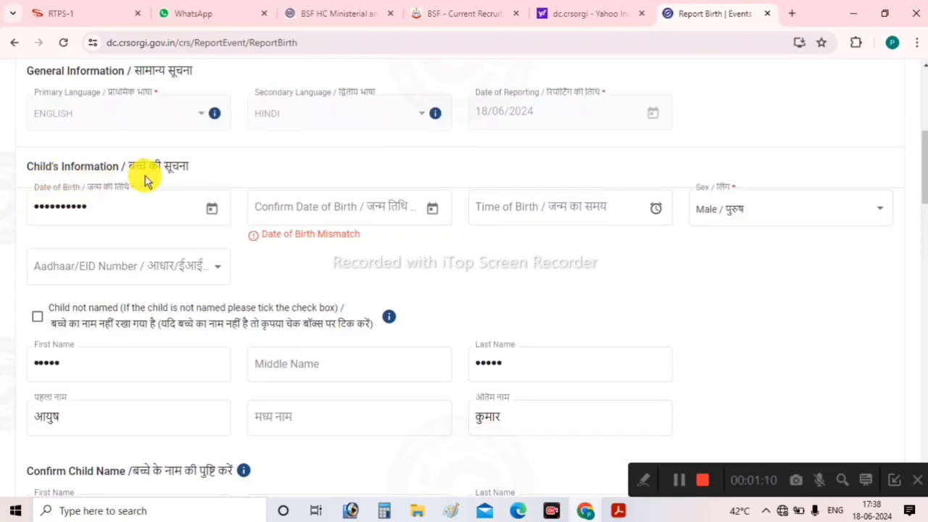
left_click(152, 221)
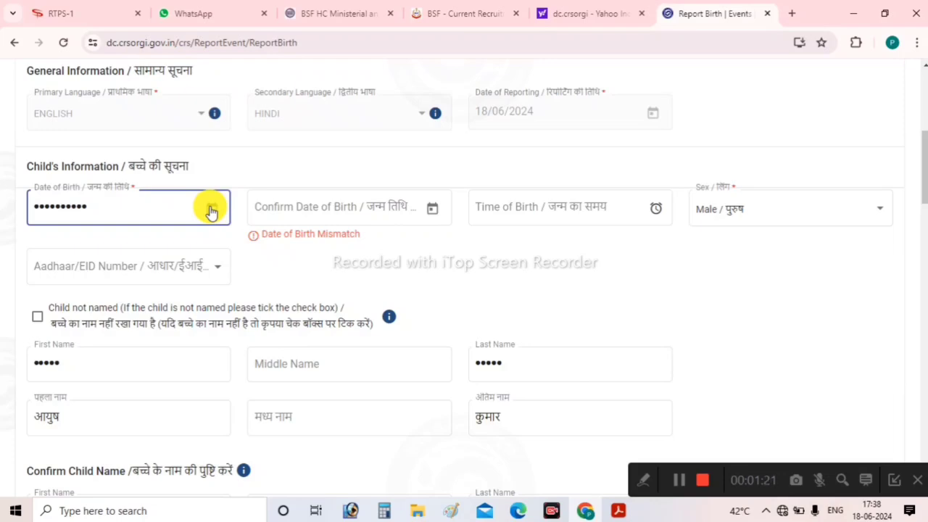
left_click(346, 207)
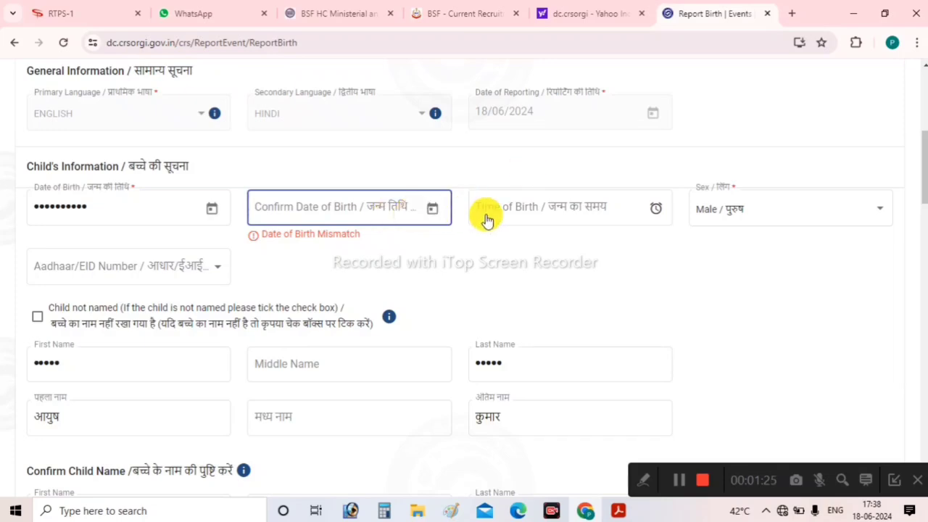
left_click(432, 208)
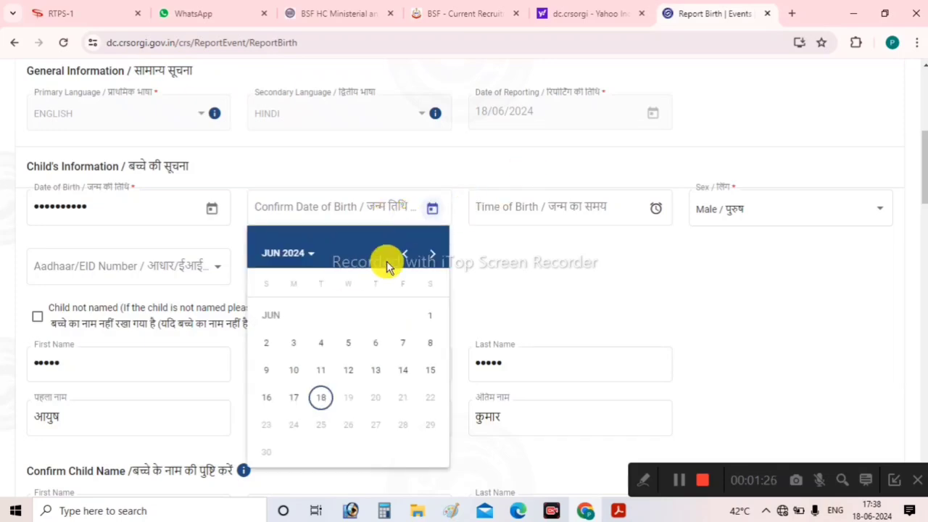
left_click(288, 253)
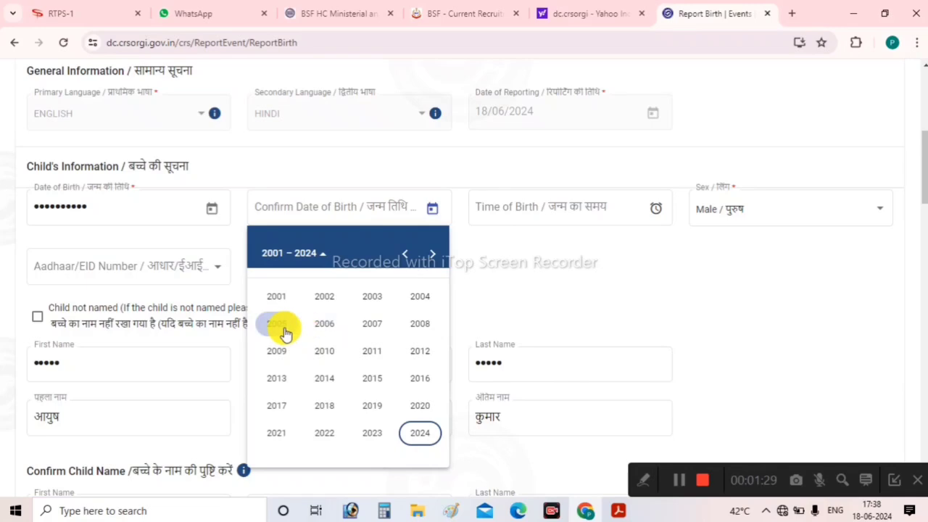
left_click(276, 324)
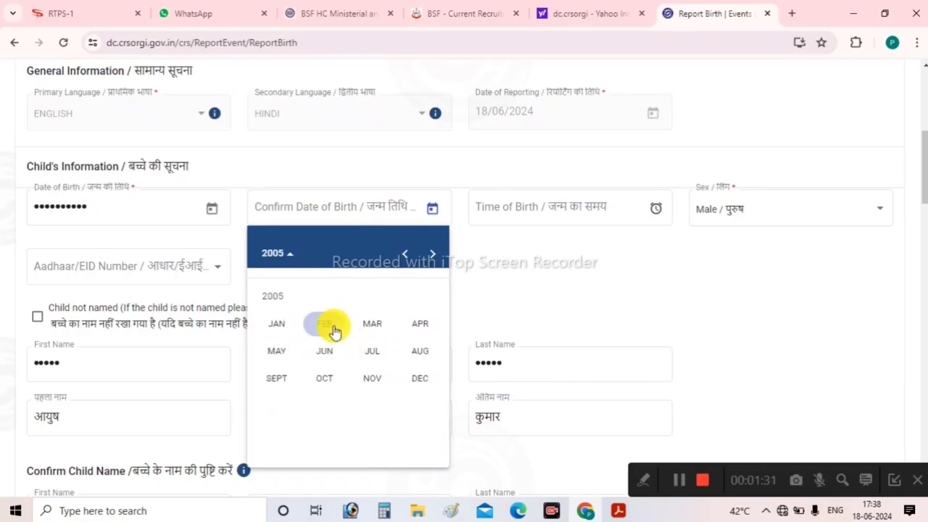
left_click(324, 377)
left_click(483, 203)
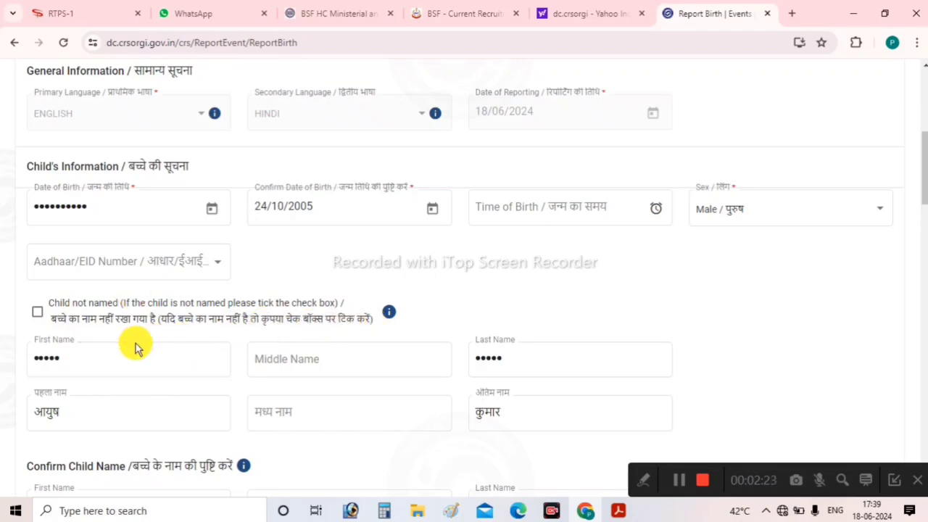
Examine the child-not-named option and the first, middle and last name fields for confirming the child's name
left_click(40, 312)
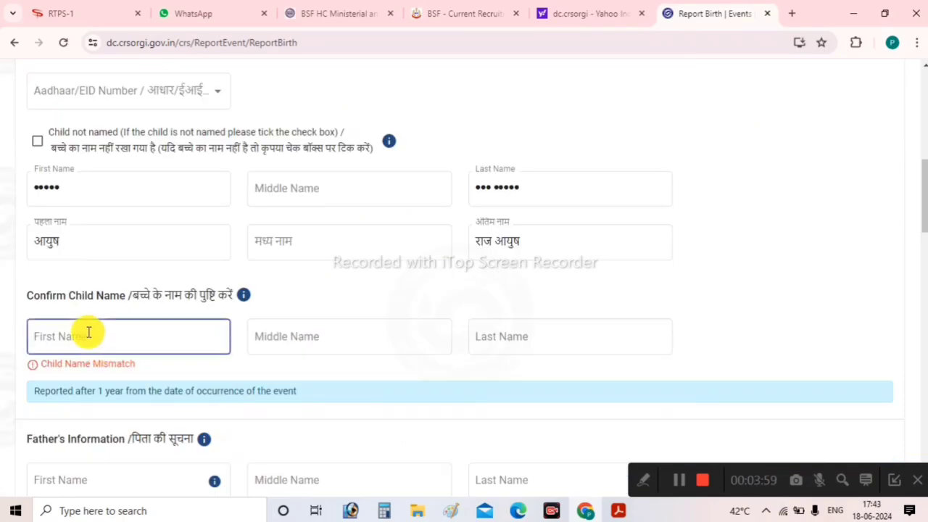
left_click(70, 293)
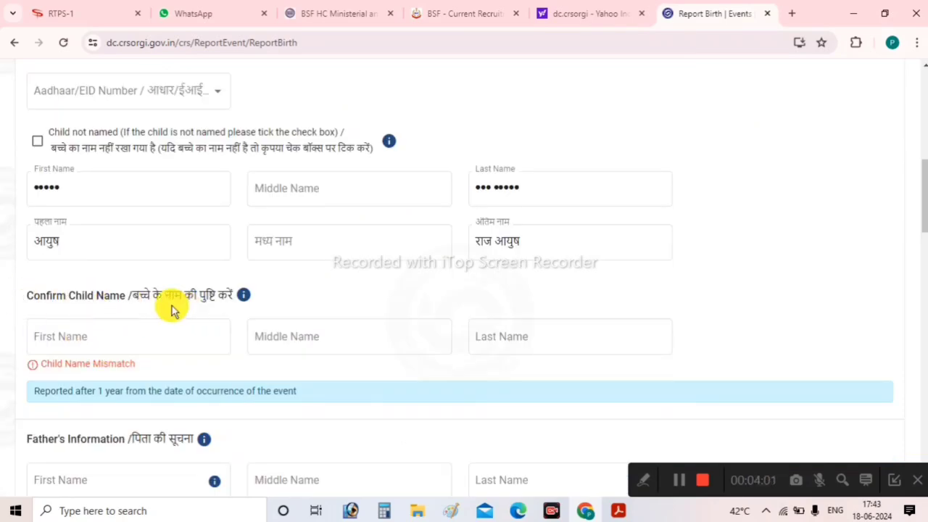
left_click(121, 330)
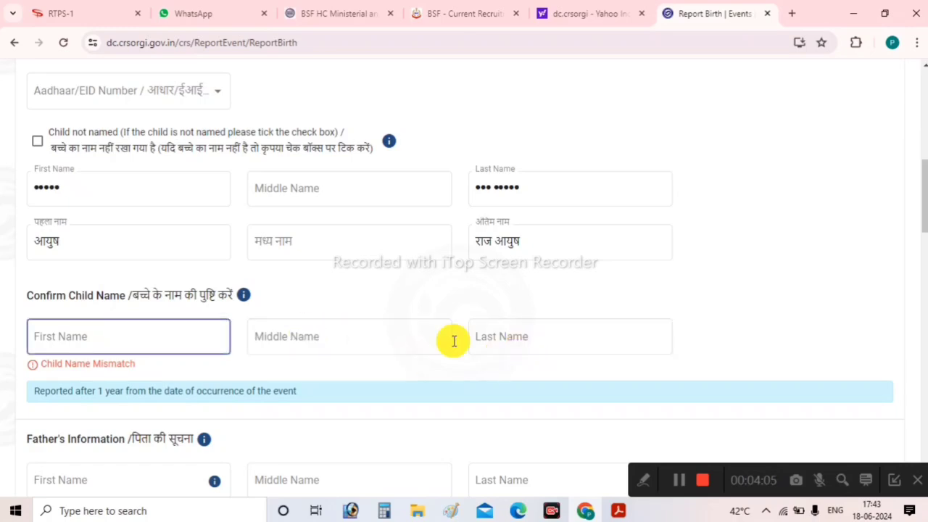
left_click(124, 336)
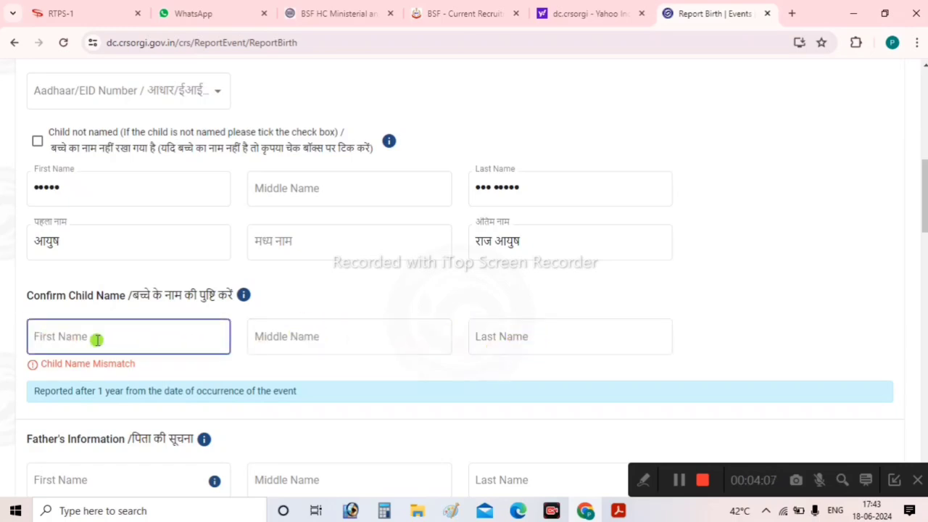
left_click(334, 327)
left_click(558, 337)
left_click(501, 331)
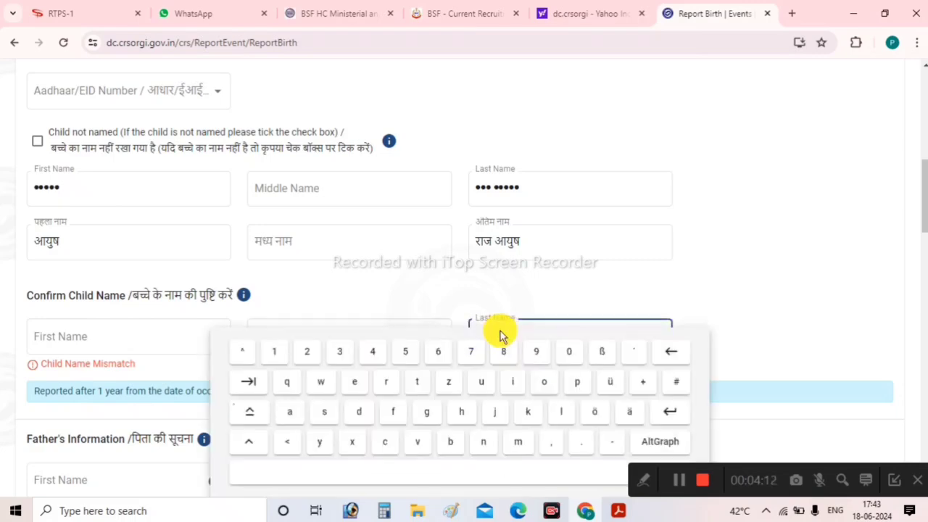
Examine the name, mobile number, email and Aadhaar number fields in the Father's Information section
scroll(82, 212, "down", 5)
scroll(65, 214, "up", 1)
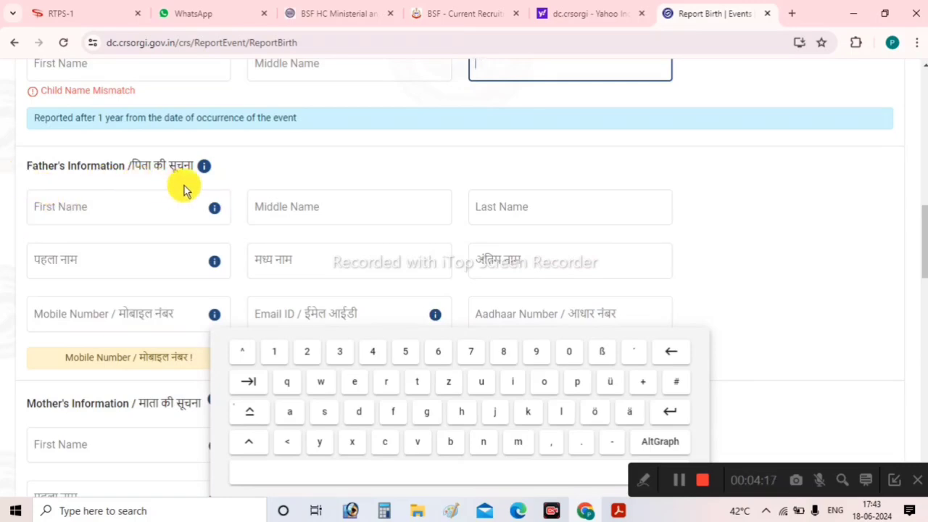
left_click(104, 210)
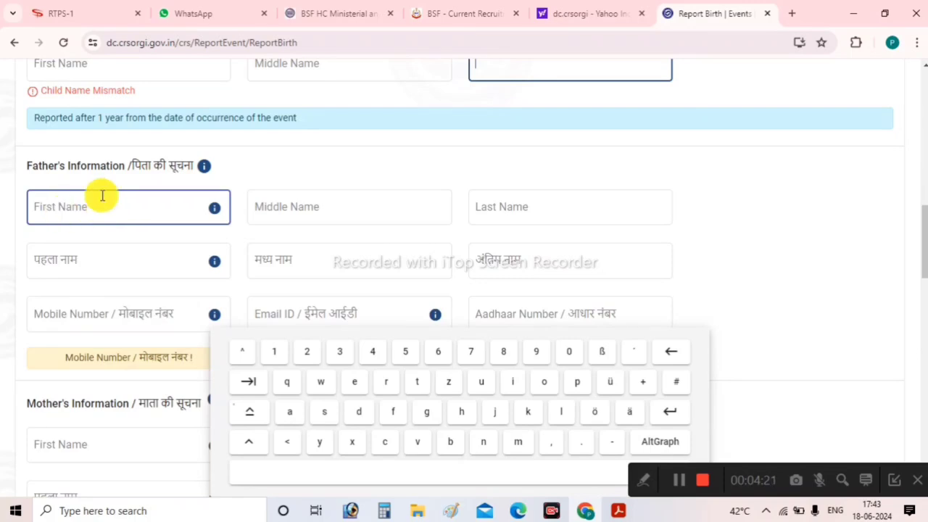
left_click(114, 210)
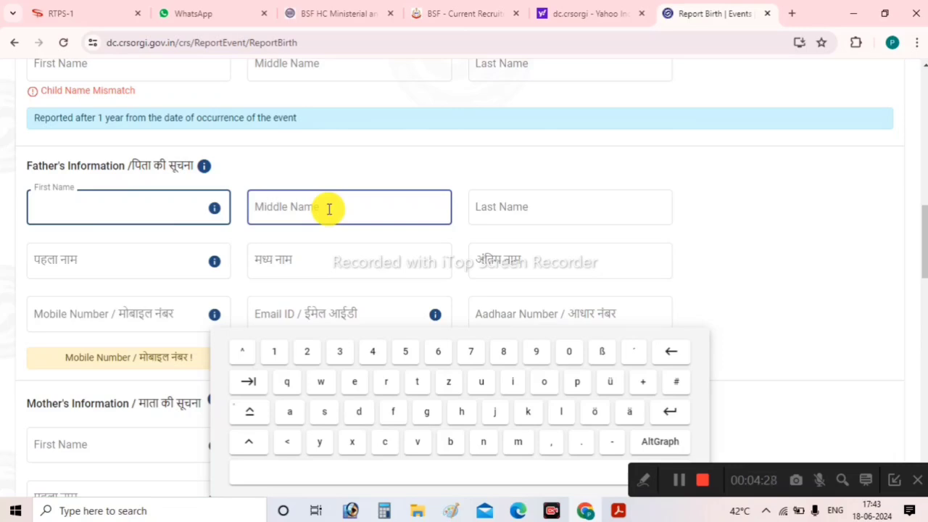
left_click(495, 204)
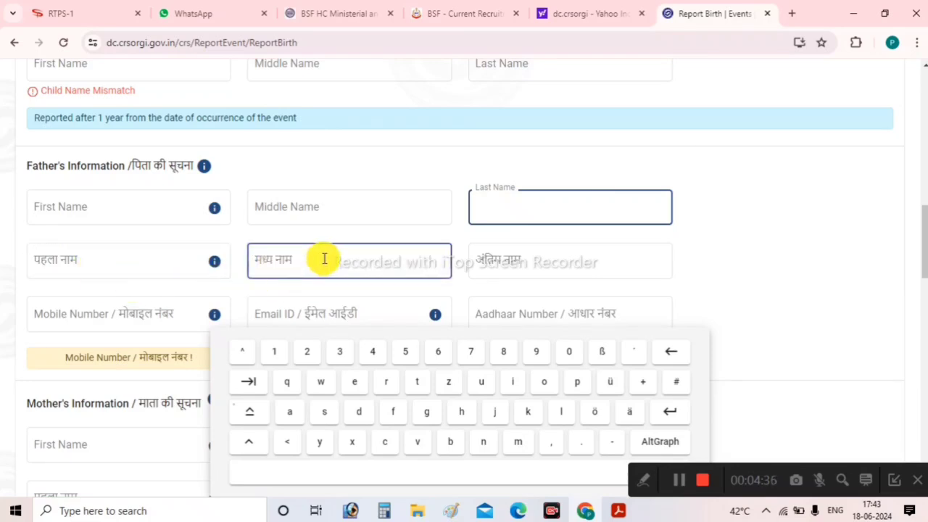
left_click(143, 313)
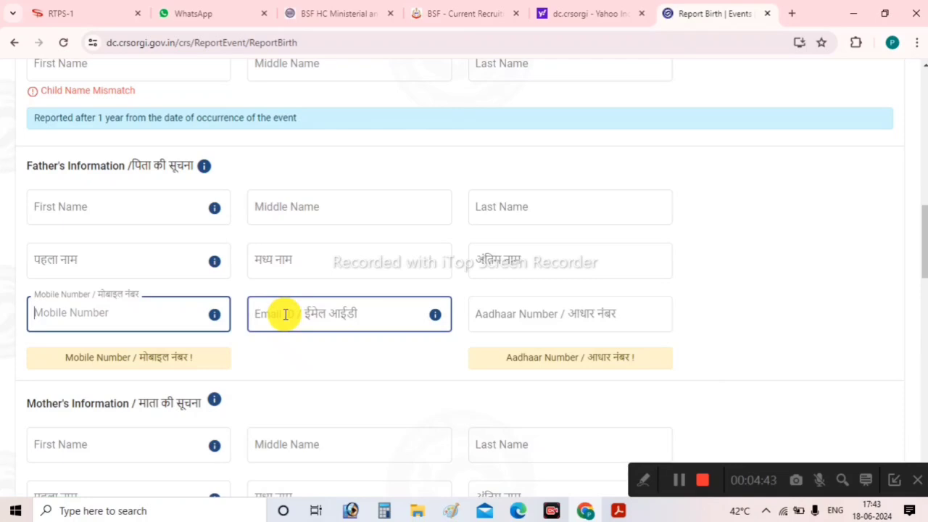
left_click(286, 313)
left_click(545, 312)
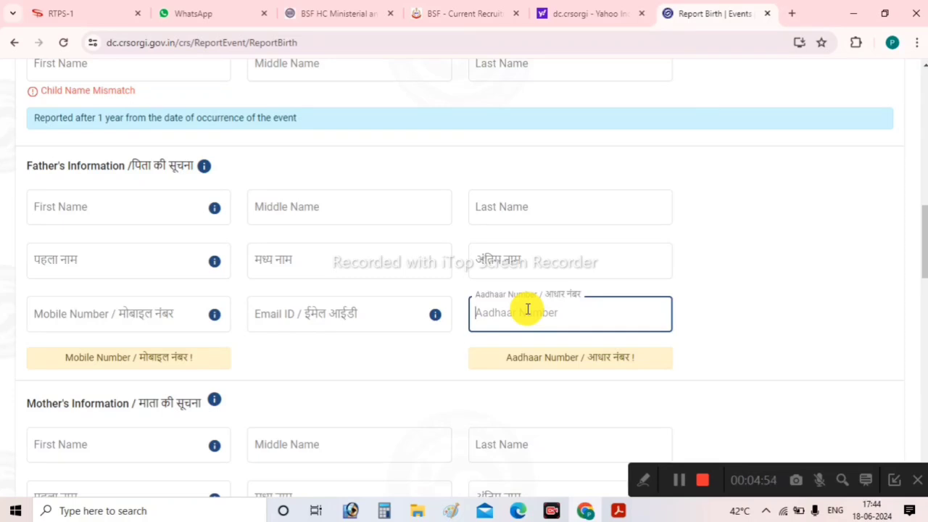
Examine the name, mobile number, email and Aadhaar number fields in the Mother's Information section
scroll(218, 334, "down", 3)
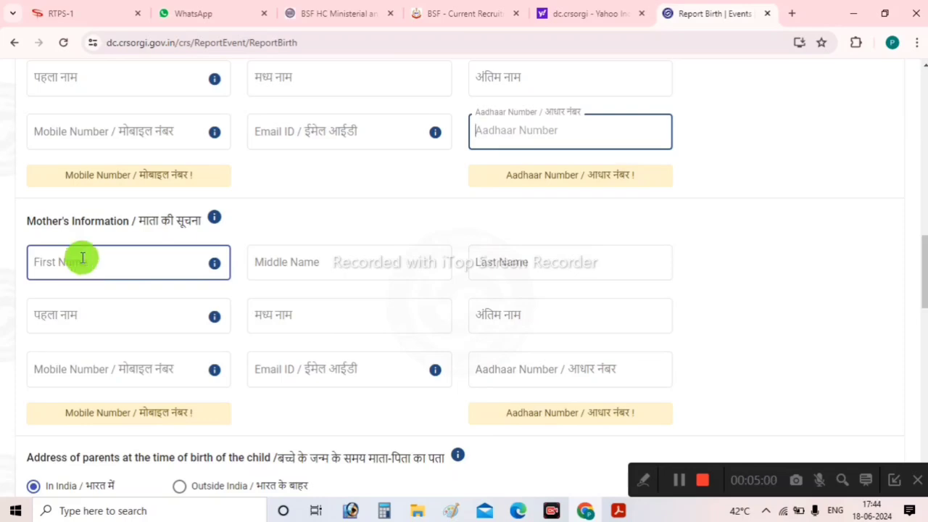
left_click(150, 276)
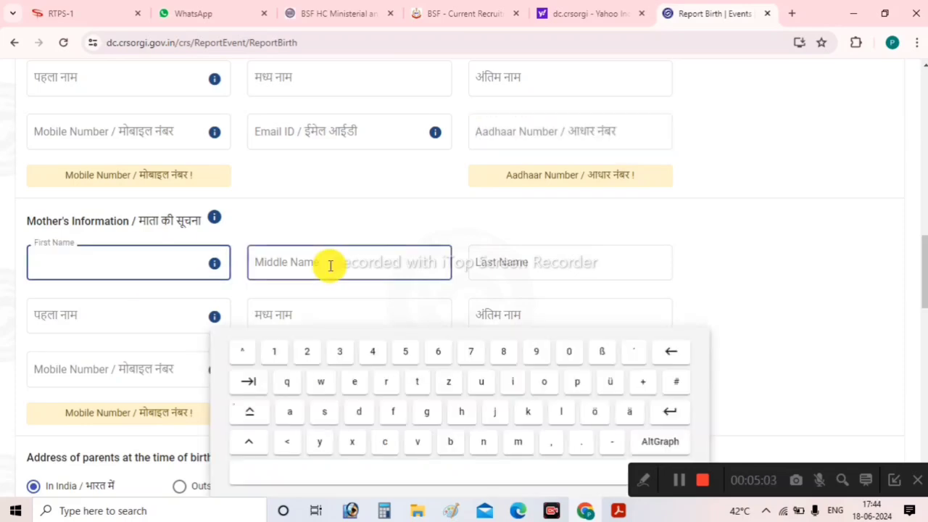
left_click(510, 265)
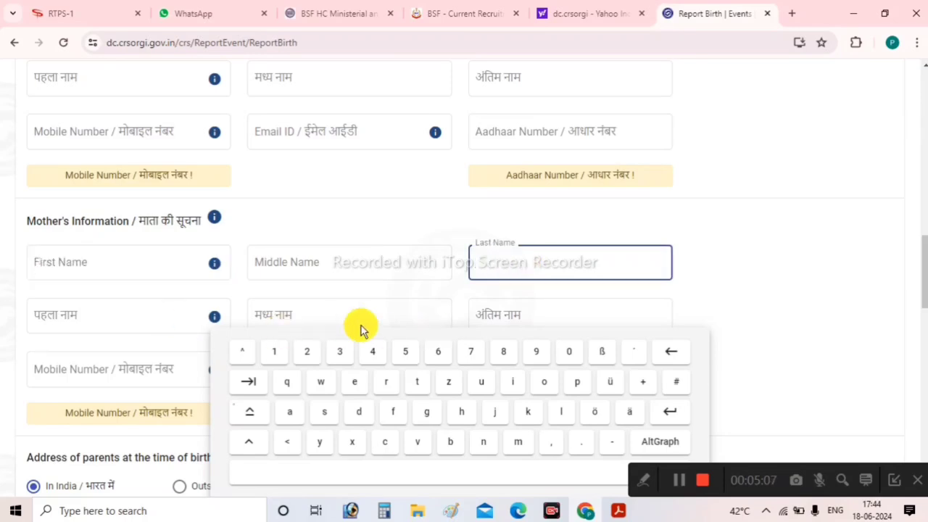
scroll(193, 305, "down", 1)
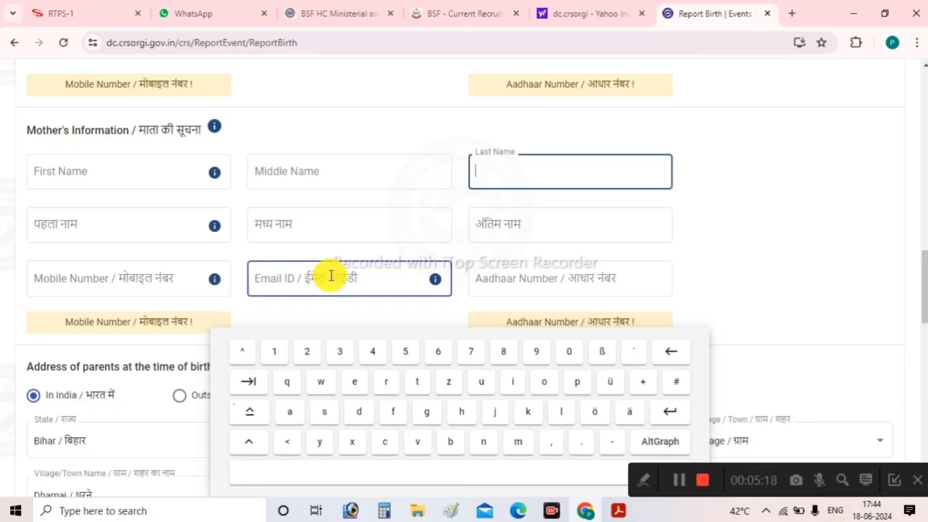
left_click(529, 282)
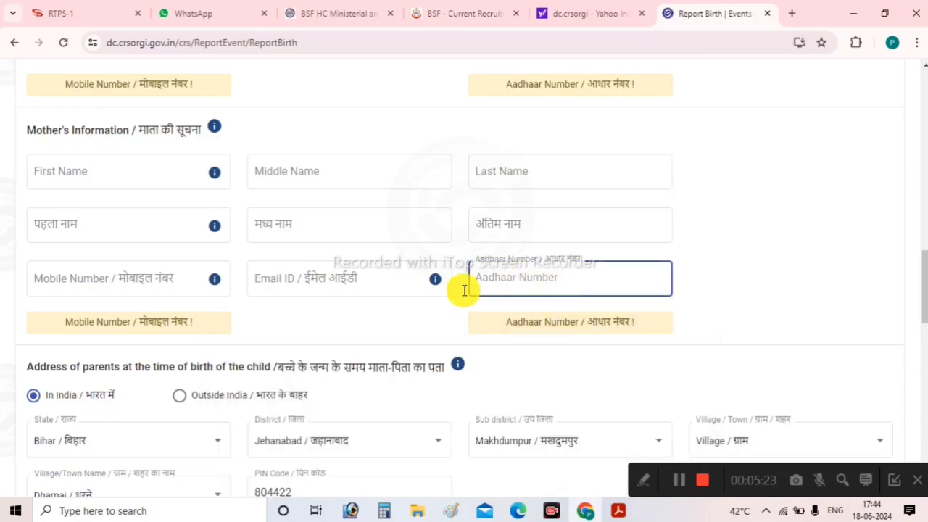
Switch the parents' address at the time of birth to Outside India and back to In India, and select Bihar as the state
scroll(498, 333, "down", 4)
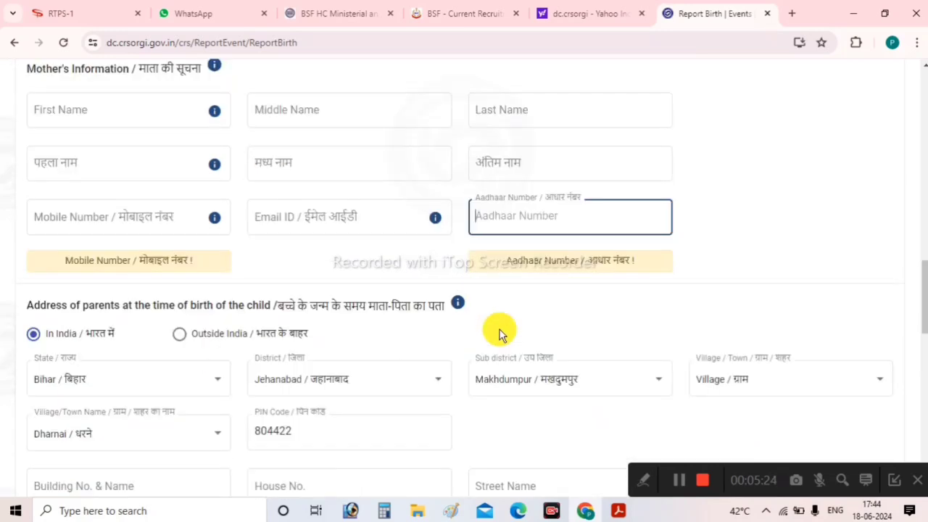
scroll(348, 268, "up", 1)
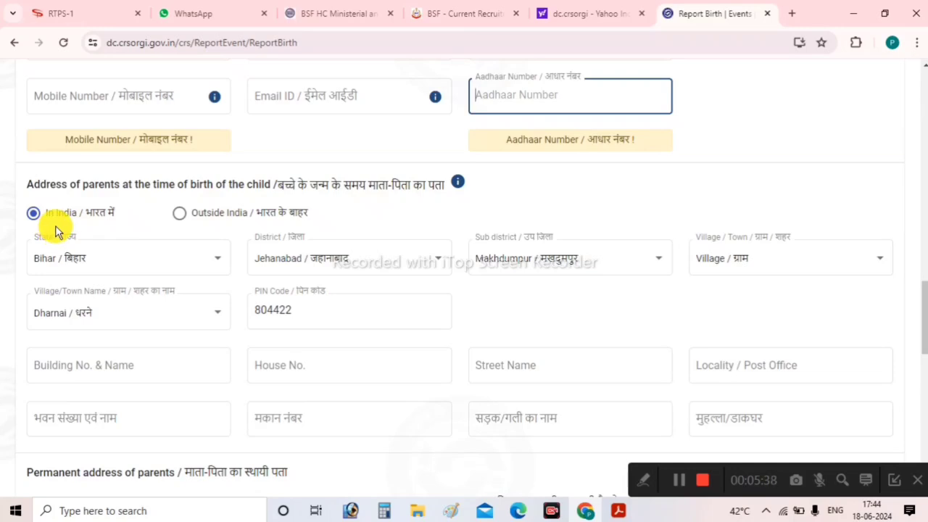
left_click(36, 216)
left_click(179, 216)
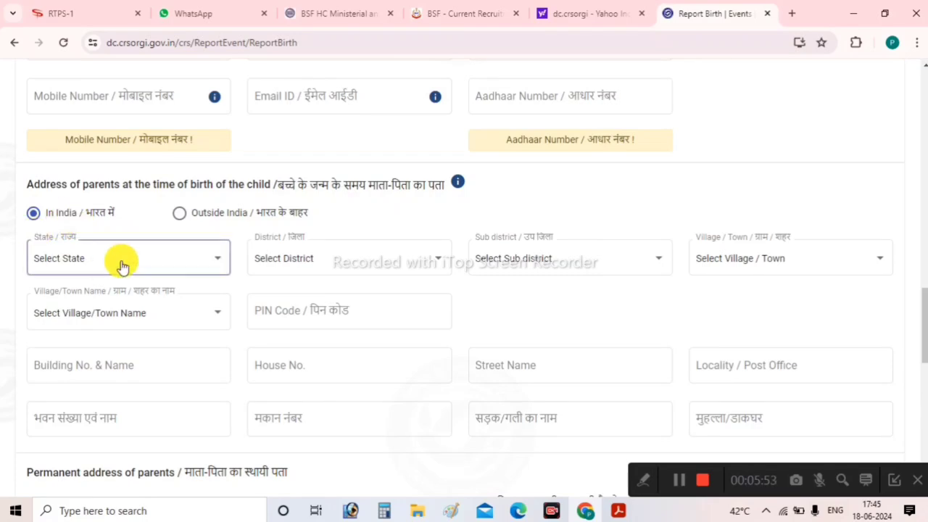
left_click(122, 262)
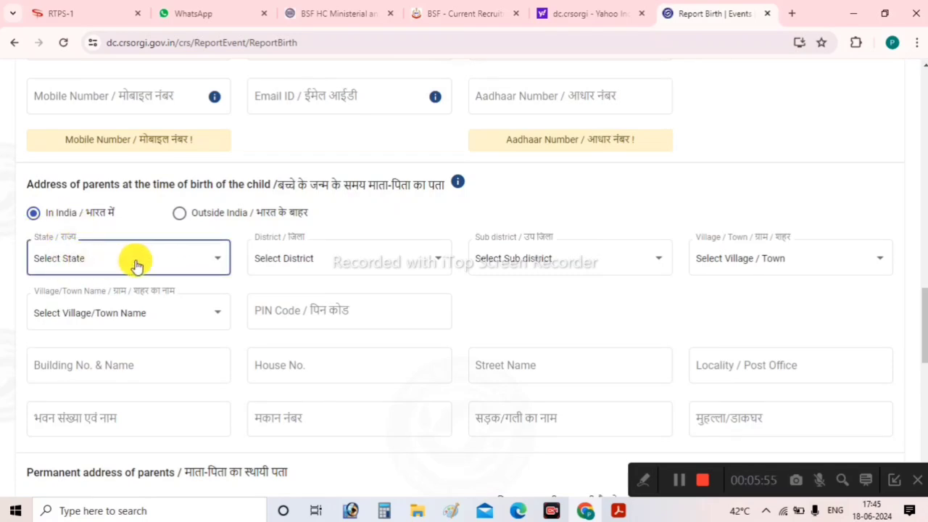
left_click(152, 257)
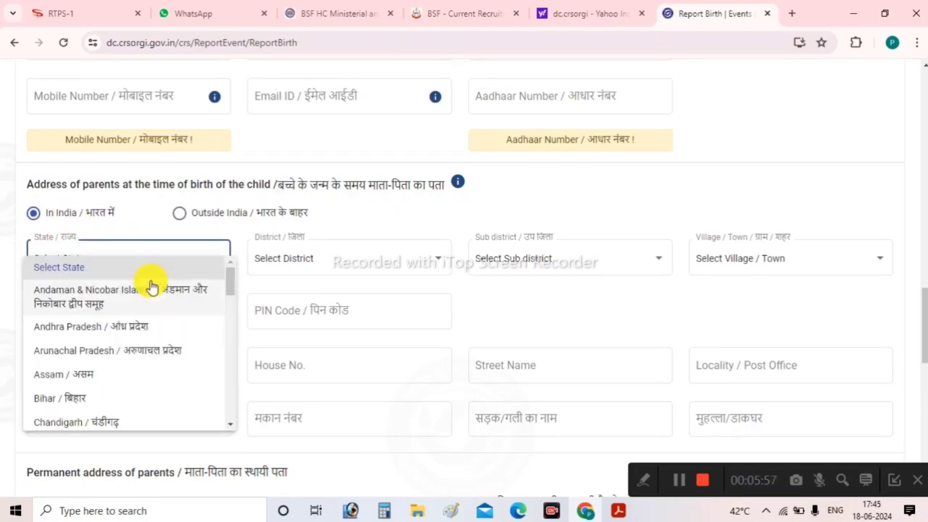
left_click(97, 396)
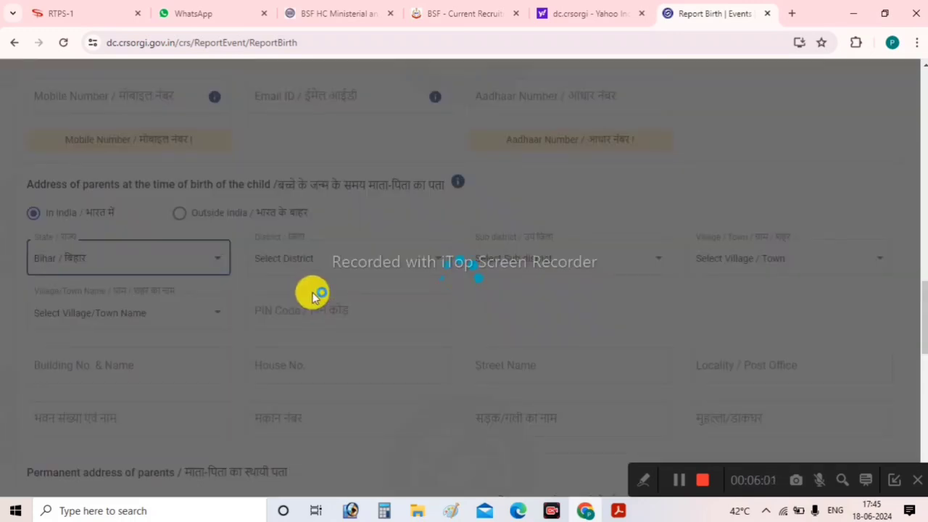
Select Jehanabad as the district and Makhdumpur as the sub-district in the parents' address at the time of birth
left_click(322, 262)
scroll(324, 388, "down", 5)
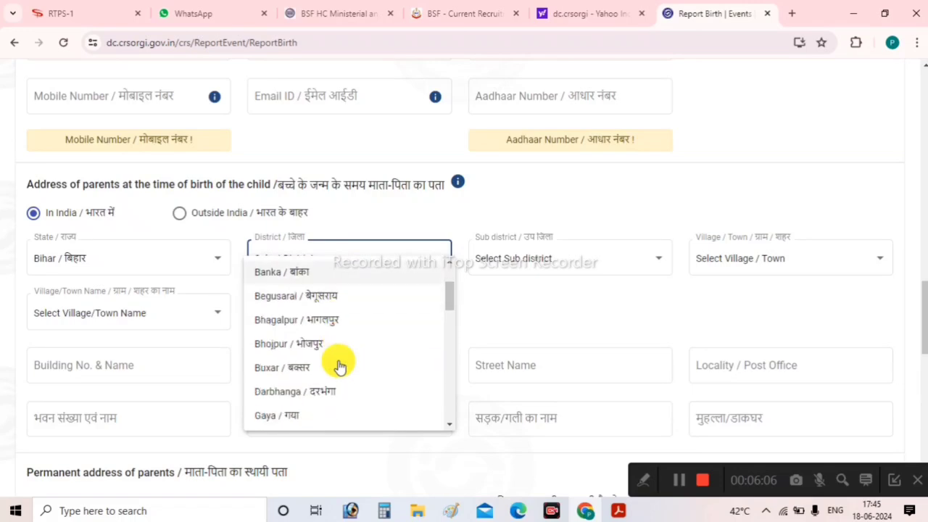
scroll(337, 370, "up", 1)
scroll(337, 373, "up", 2)
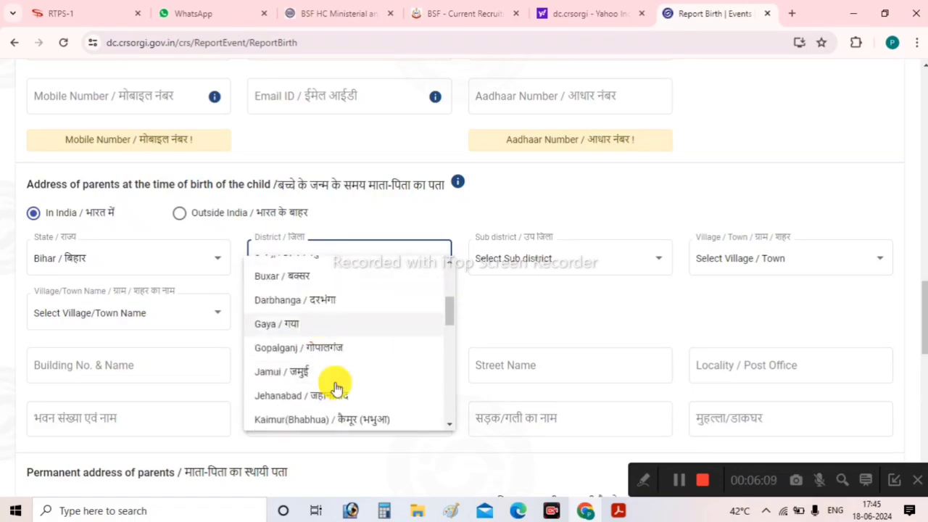
left_click(335, 396)
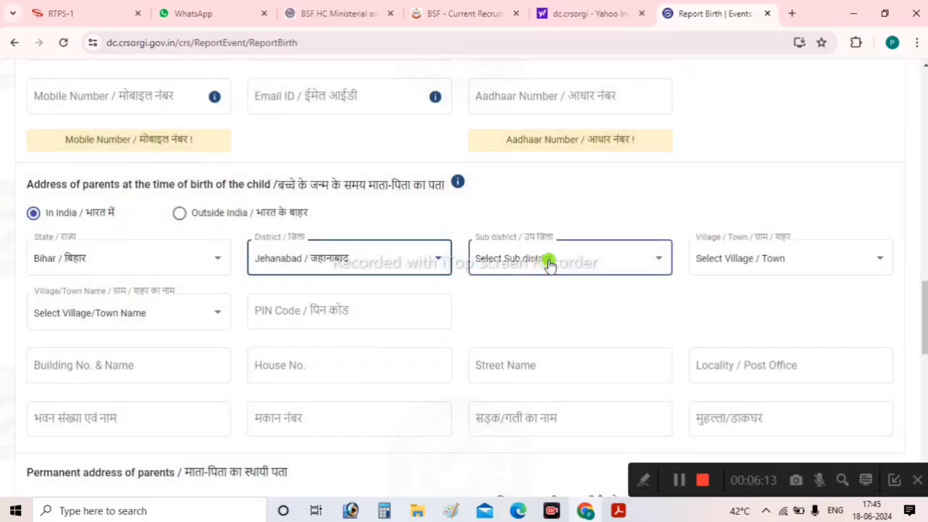
left_click(549, 265)
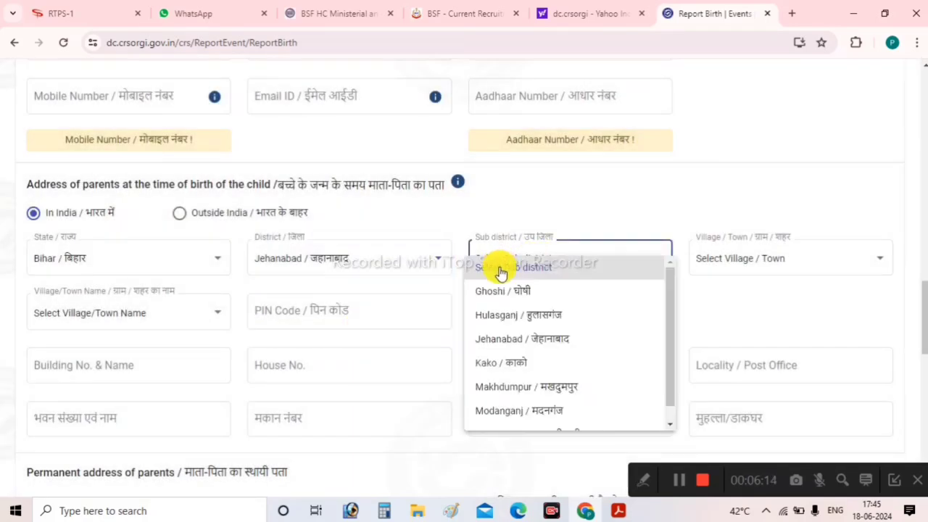
left_click(557, 396)
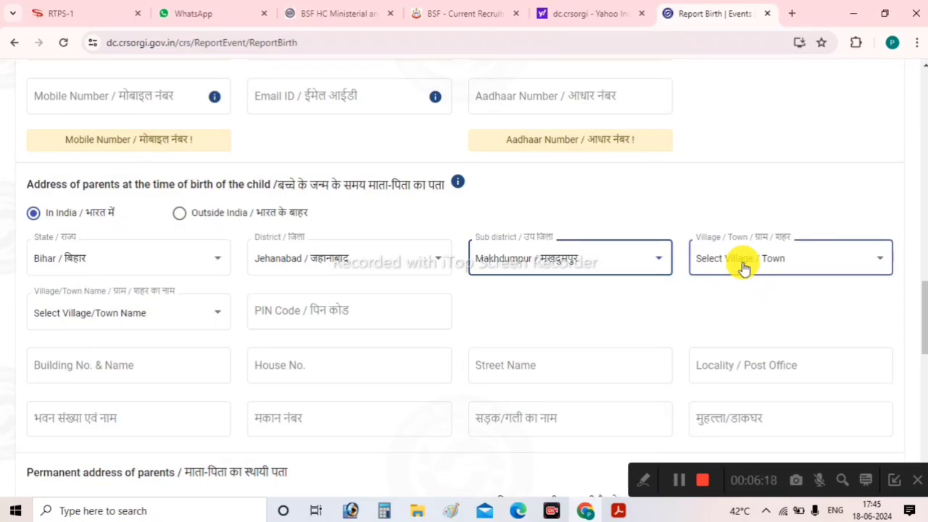
Set the parents' address type to Village and choose the name of the parents' village
left_click(743, 268)
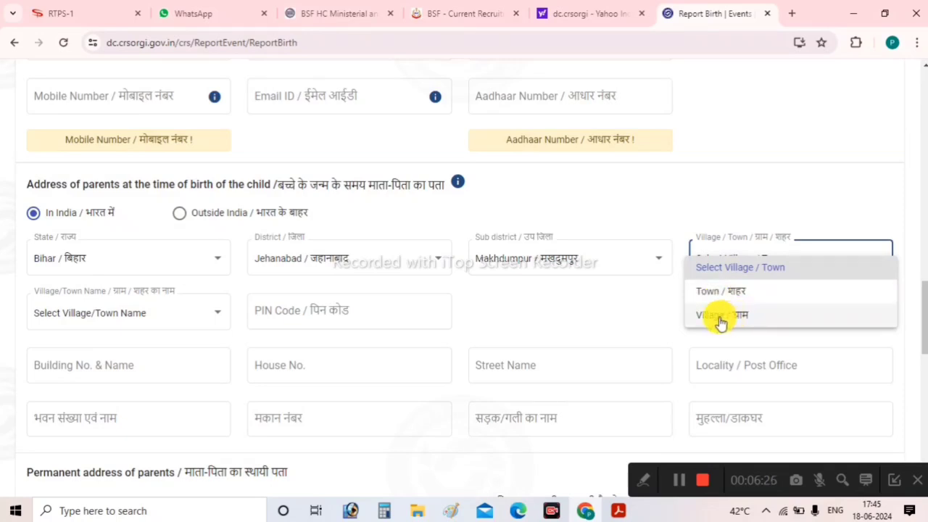
left_click(729, 317)
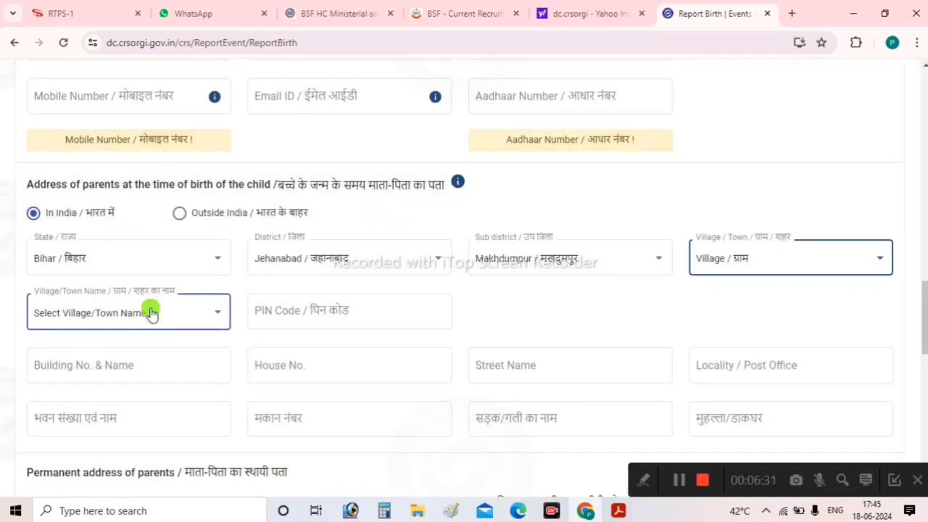
left_click(150, 313)
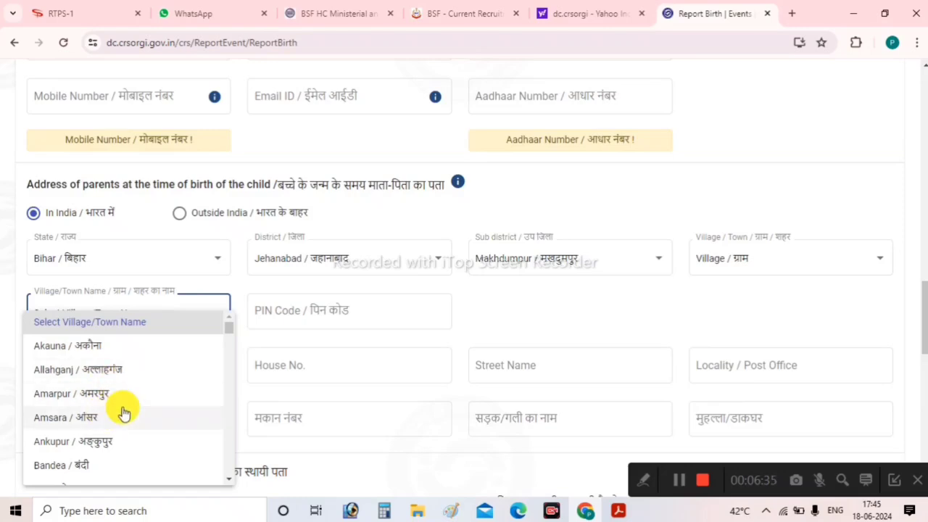
scroll(125, 394, "down", 2)
scroll(125, 397, "down", 6)
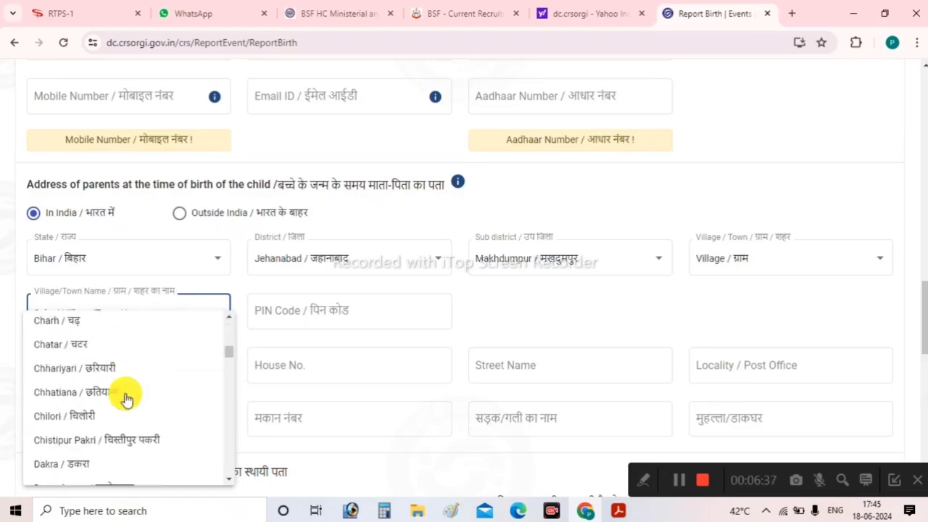
scroll(126, 397, "down", 8)
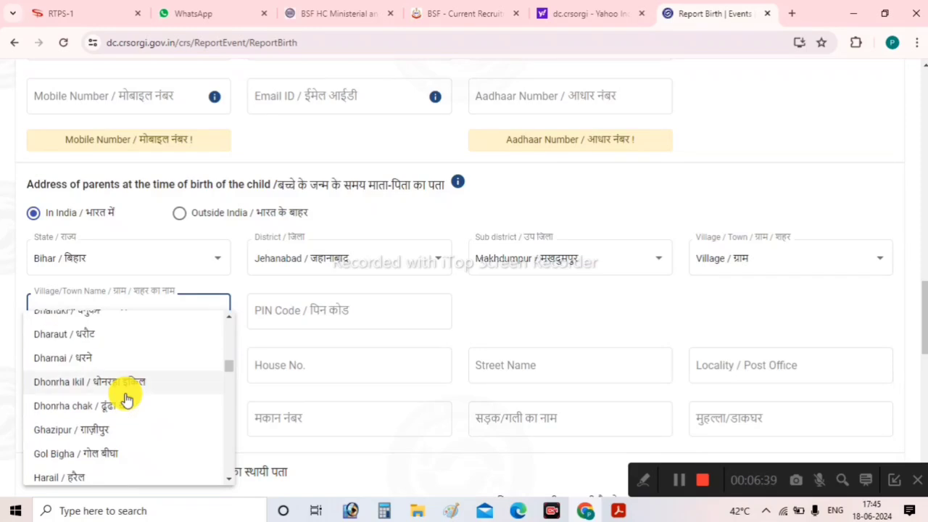
scroll(126, 397, "up", 6)
scroll(127, 397, "up", 6)
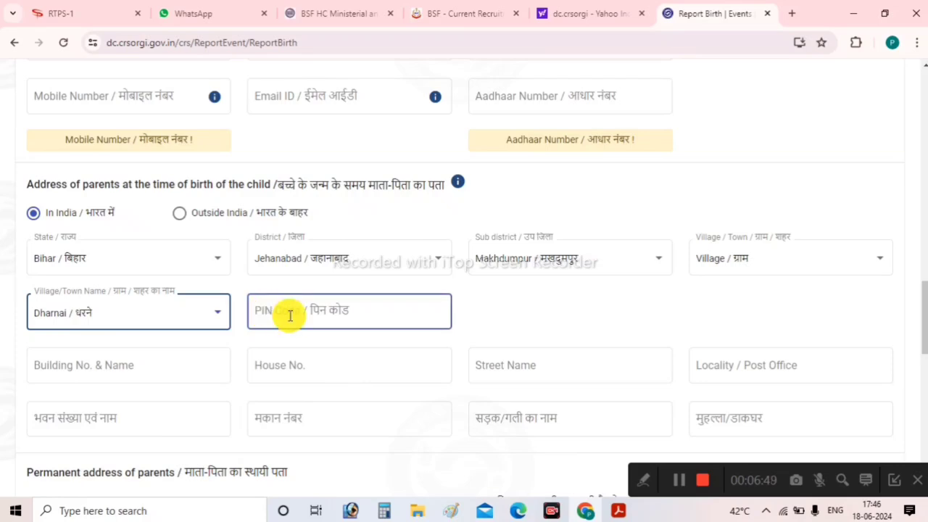
Examine the PIN code, building, house number and locality / post office fields of the parents' address
left_click(346, 309)
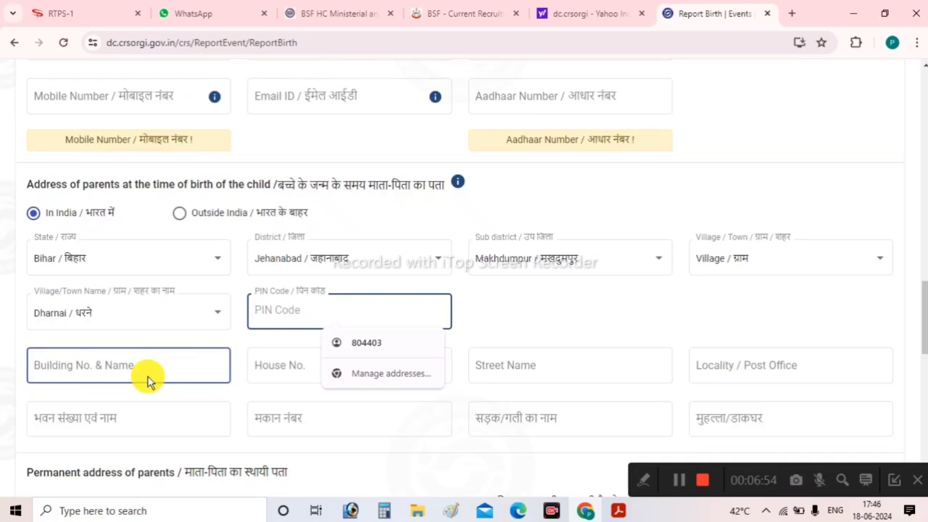
left_click(219, 385)
left_click(221, 381)
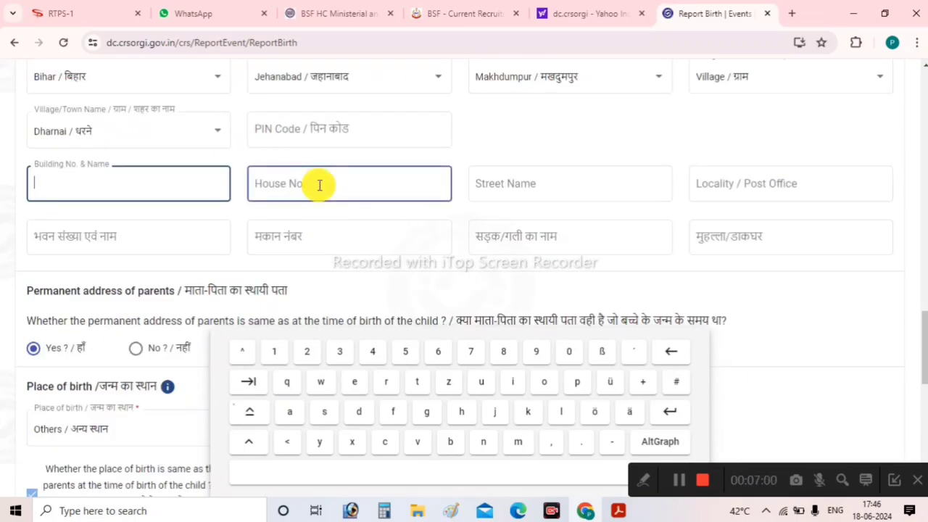
left_click(302, 195)
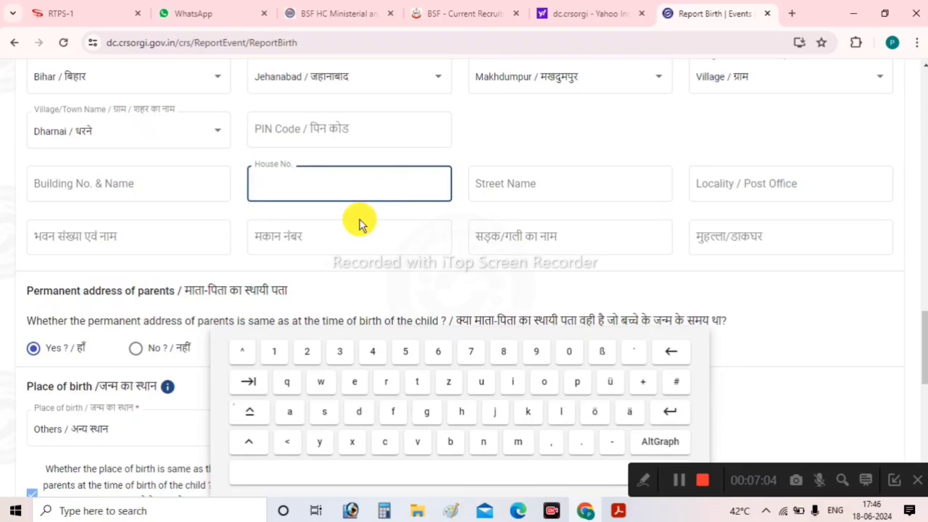
left_click(740, 192)
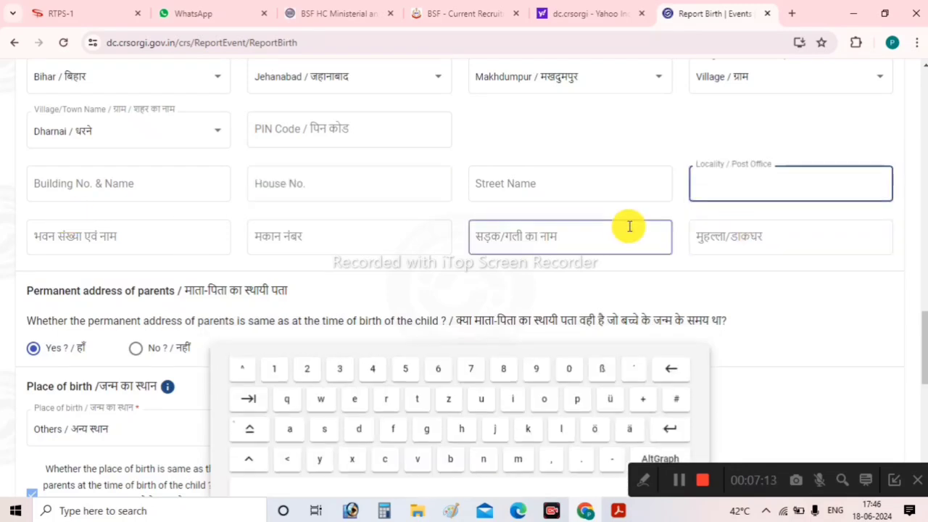
Answer No to whether the parents' permanent address is the same as at the time of the child's birth, and review the address fields
scroll(134, 301, "down", 2)
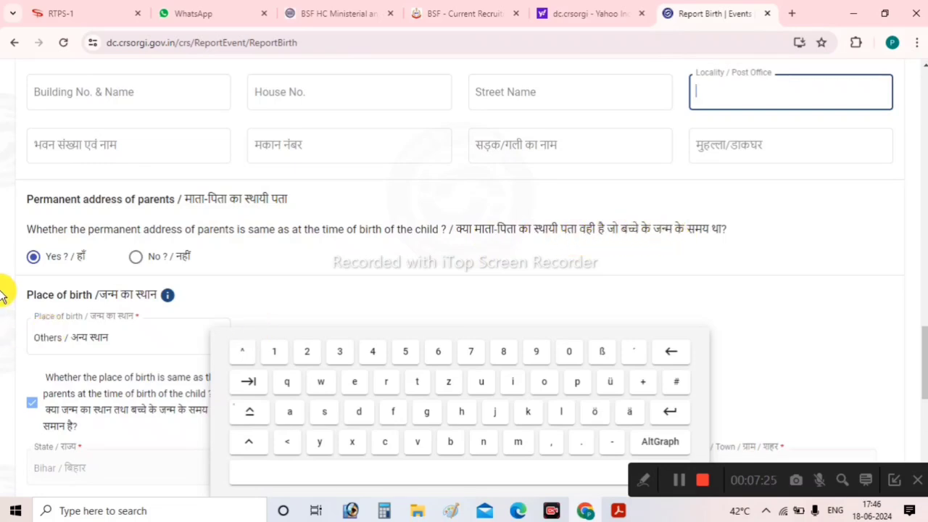
left_click(143, 253)
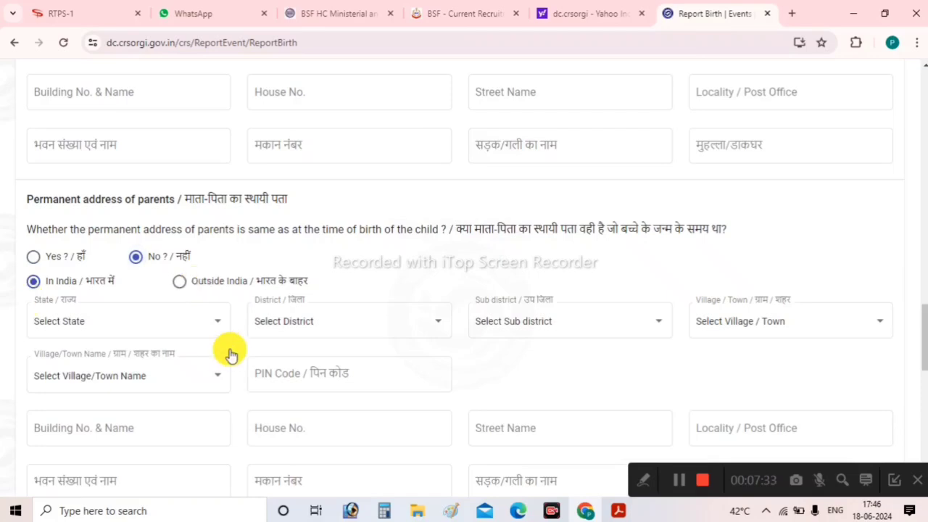
scroll(295, 408, "down", 2)
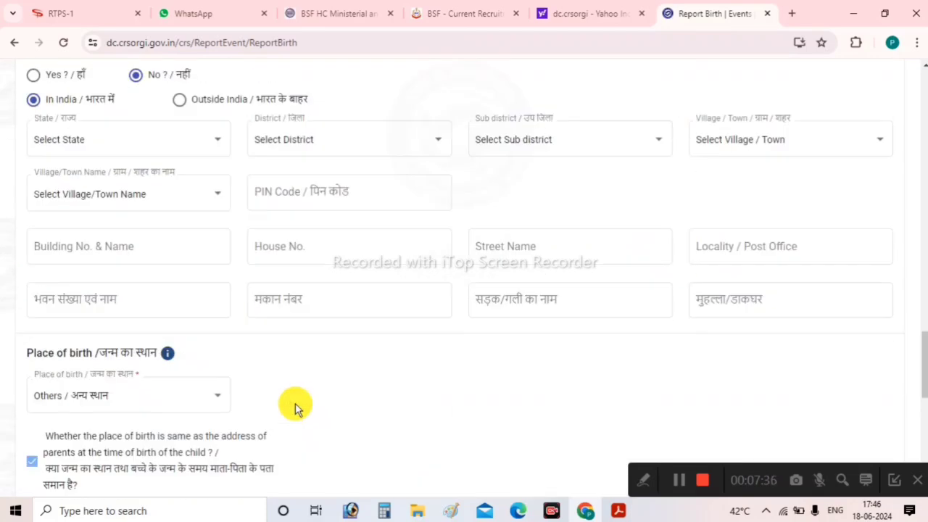
Answer Yes to whether the parents' permanent address is the same as at the child's birth, and keep Others as the place of birth
scroll(282, 410, "up", 2)
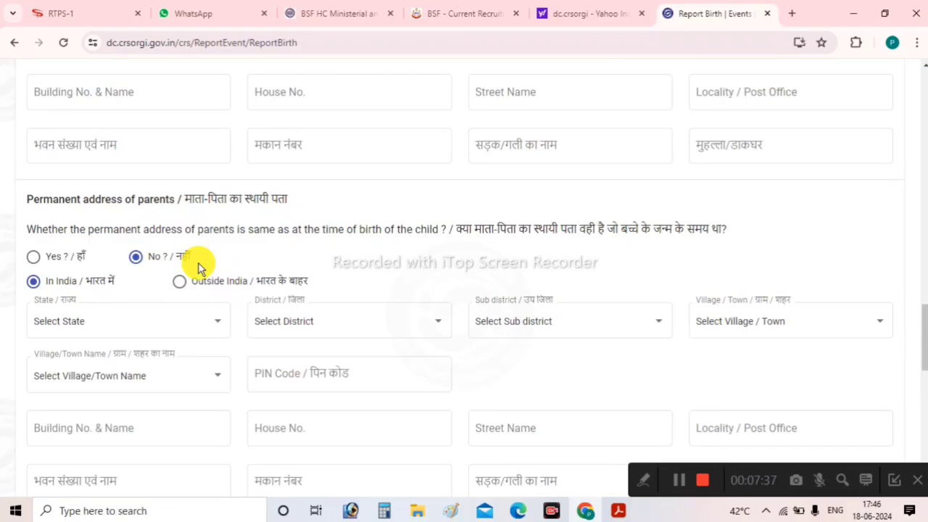
left_click(32, 258)
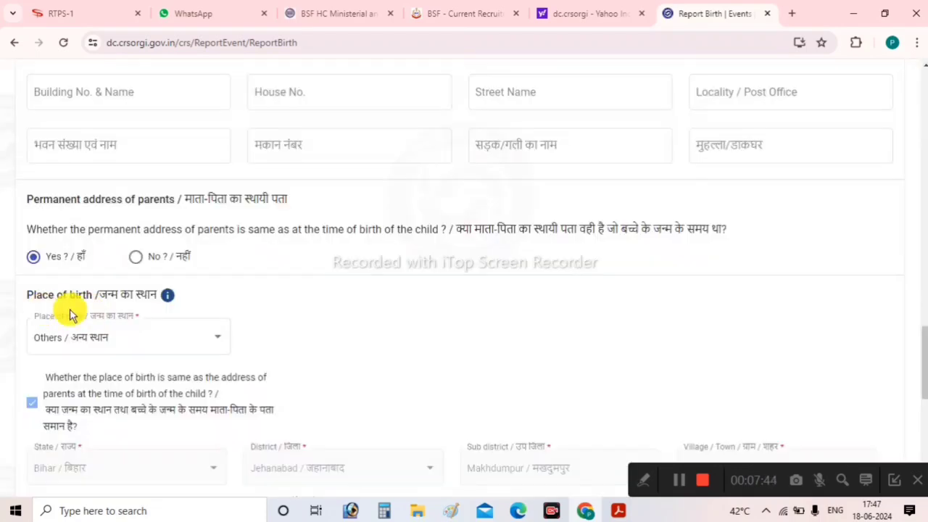
left_click(125, 346)
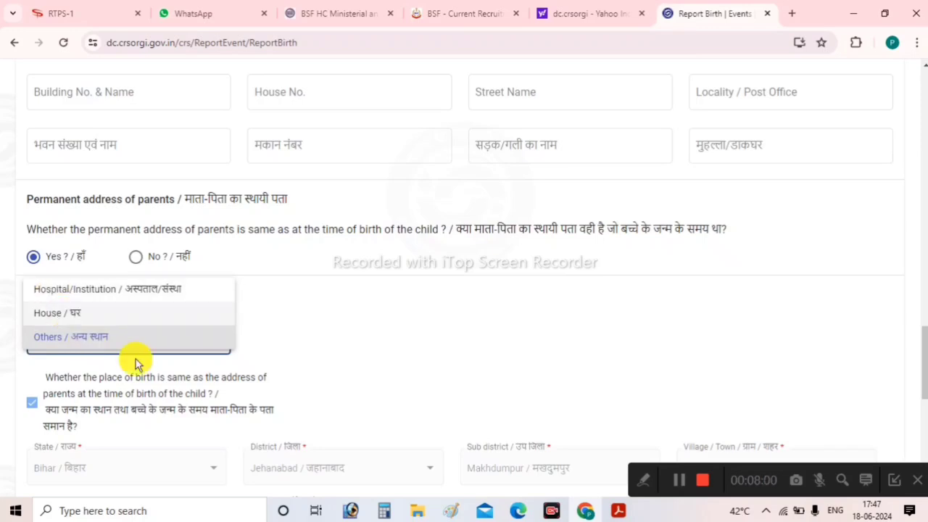
left_click(296, 402)
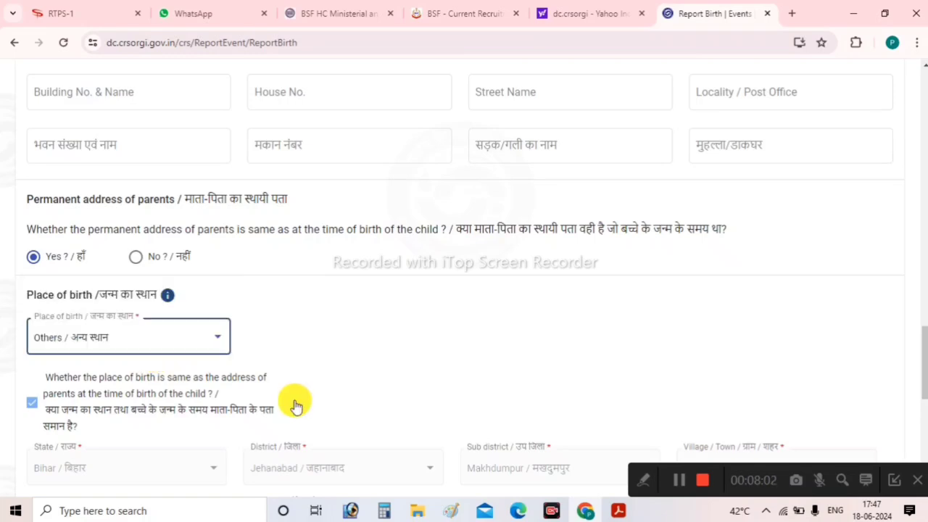
Review the copied place-of-birth address and the registration unit, and continue to the Statistical Information section
scroll(138, 384, "down", 1)
scroll(137, 385, "down", 2)
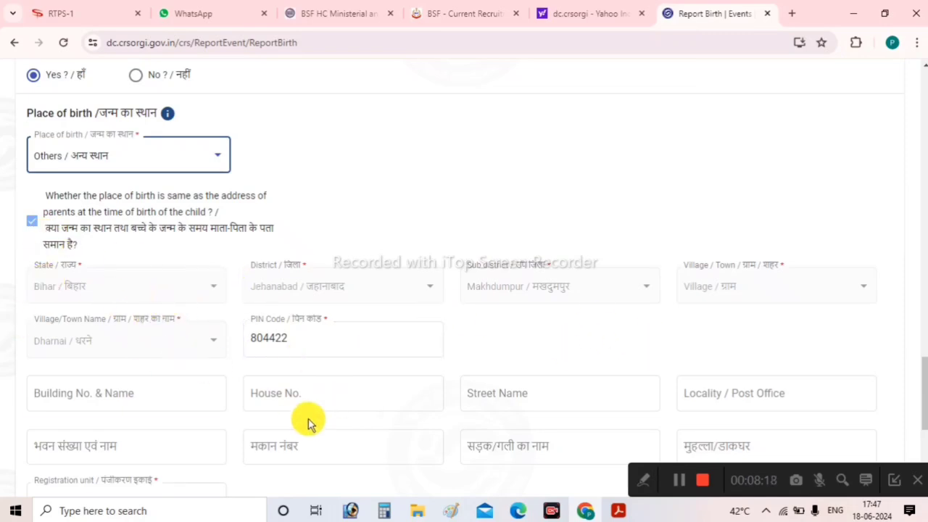
scroll(307, 421, "down", 1)
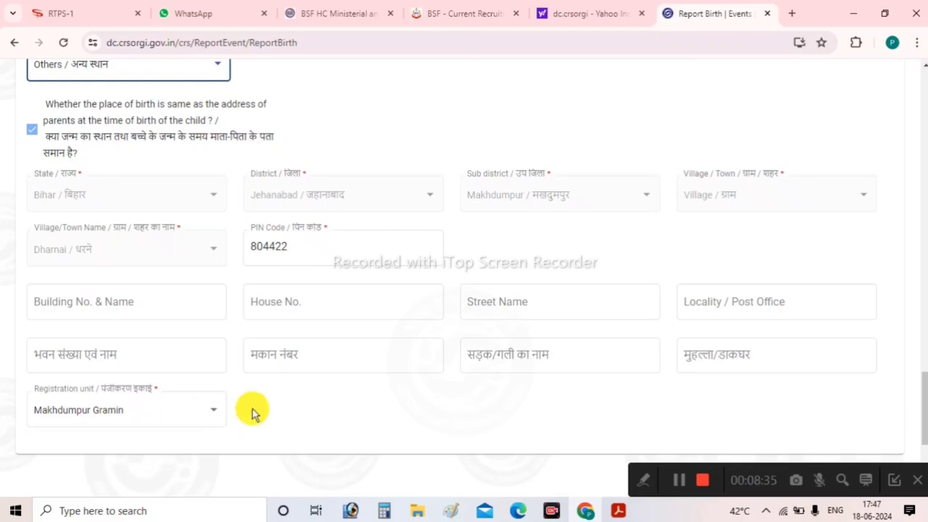
scroll(250, 408, "down", 3)
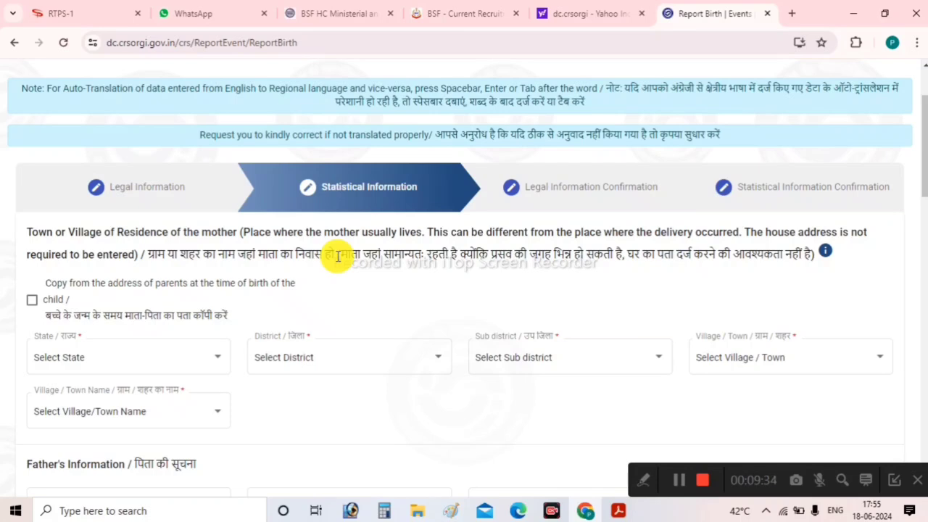
Copy the parents' address at the time of the child's birth as the mother's town or village of residence
left_click(32, 300)
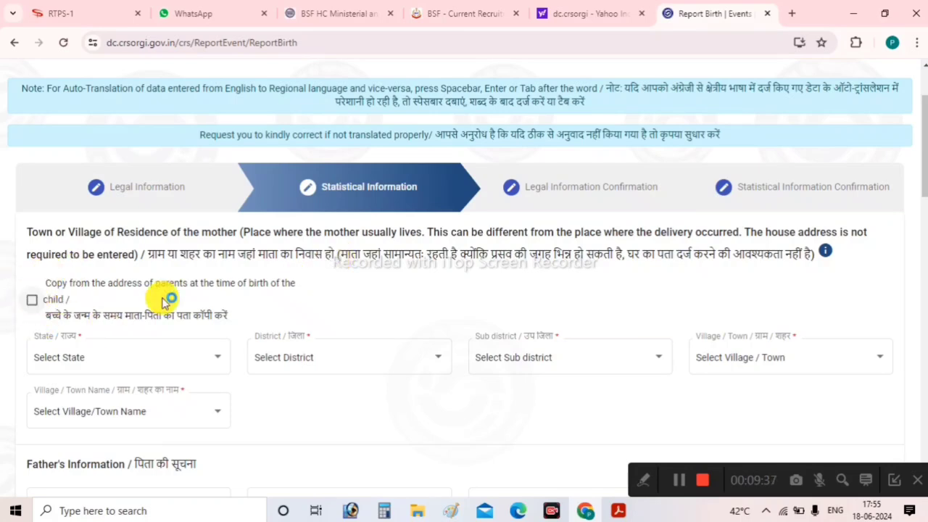
scroll(377, 352, "down", 2)
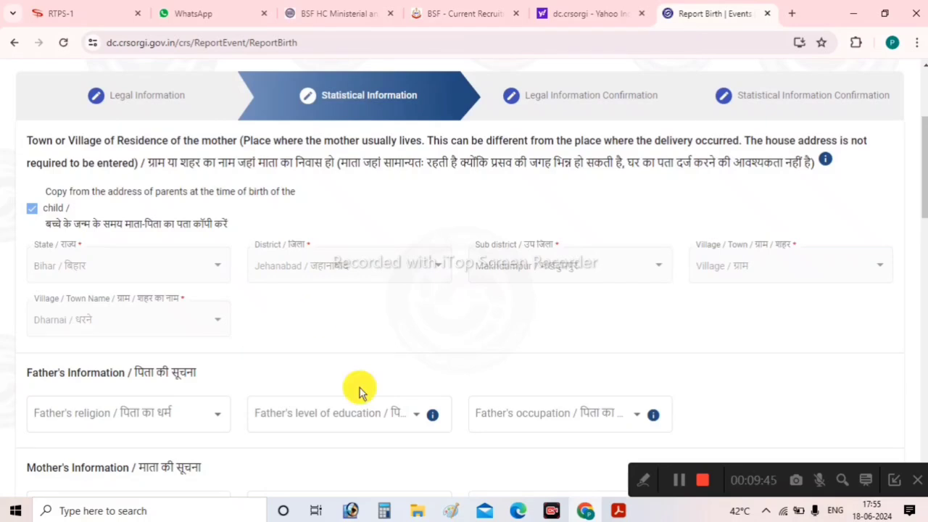
Set the father's religion to Hindu and the father's level of education to Class 12
scroll(174, 304, "down", 3)
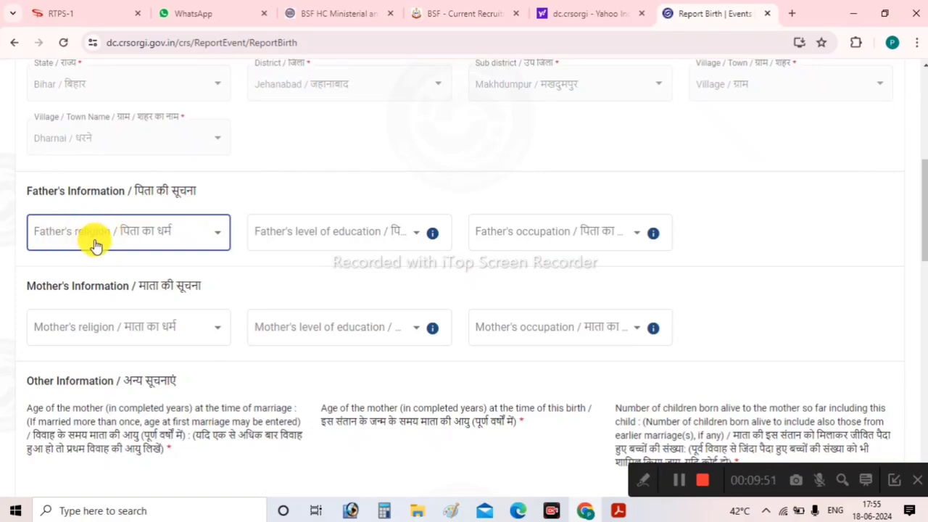
left_click(166, 246)
left_click(57, 248)
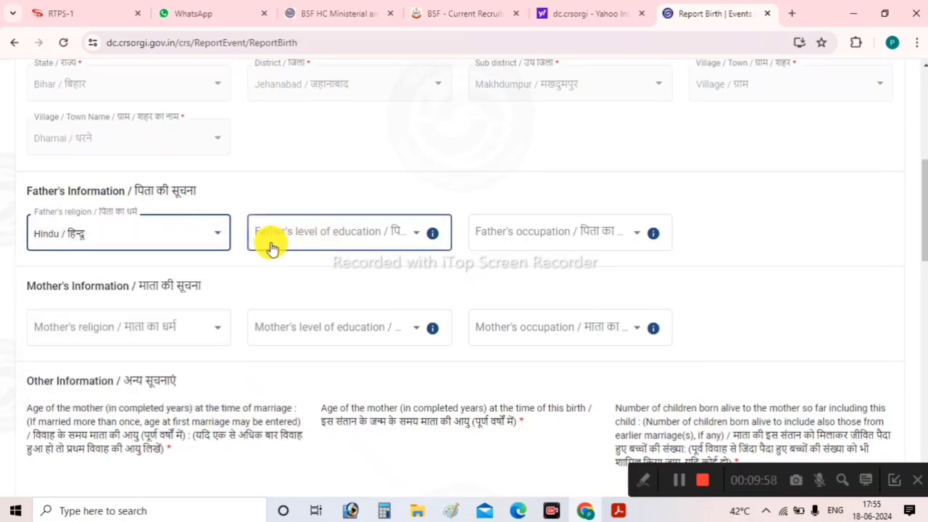
left_click(363, 238)
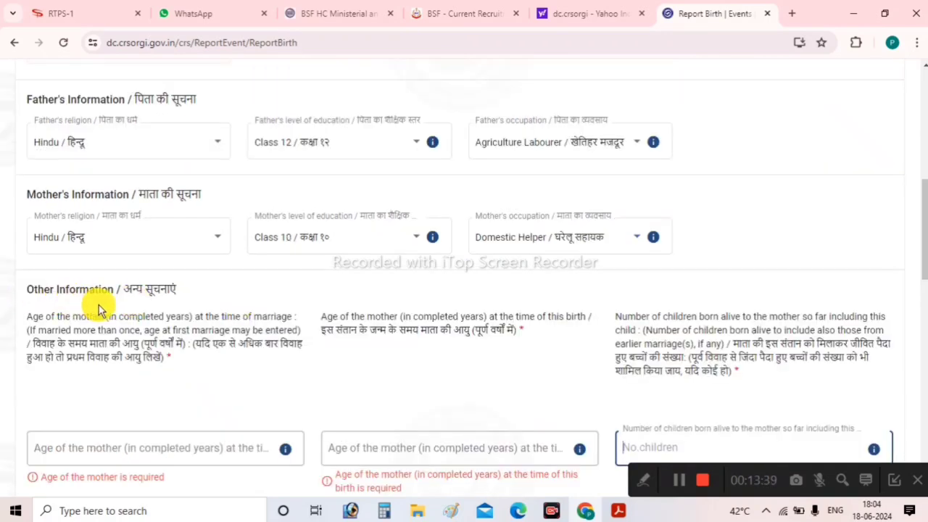
Enter the mother's age as 23 at the time of marriage and 25 at the time of this birth
left_click(85, 447)
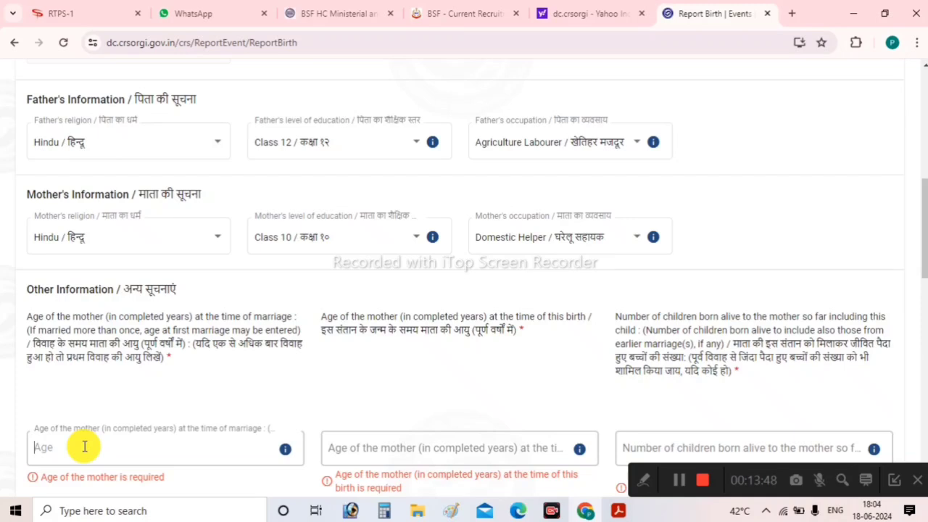
type("23")
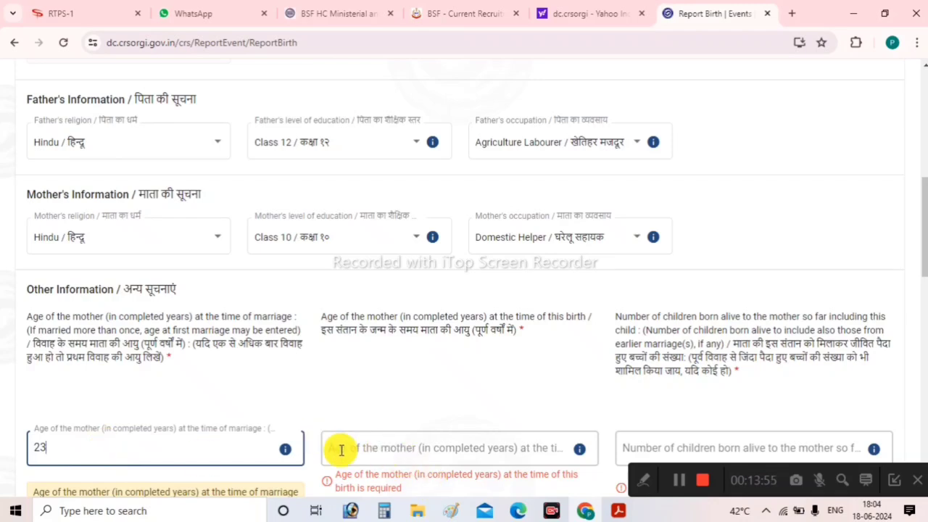
left_click(371, 445)
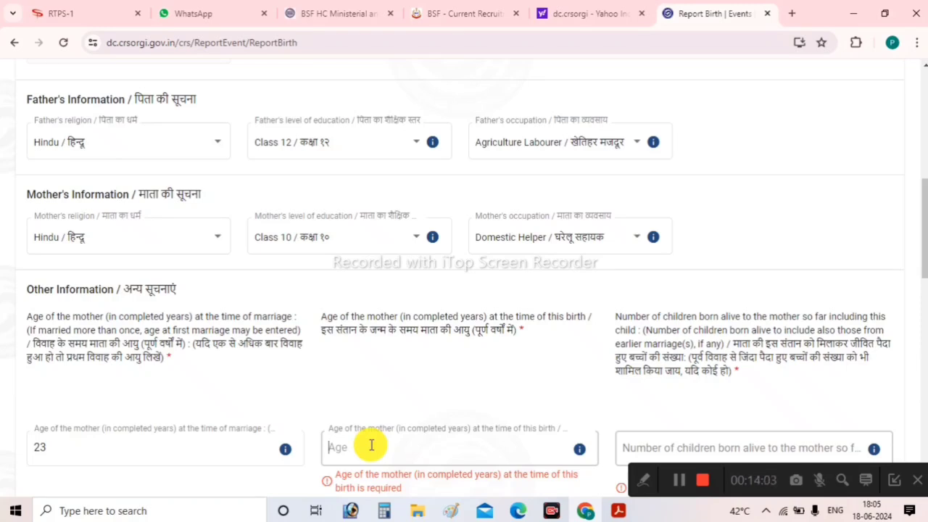
type("25")
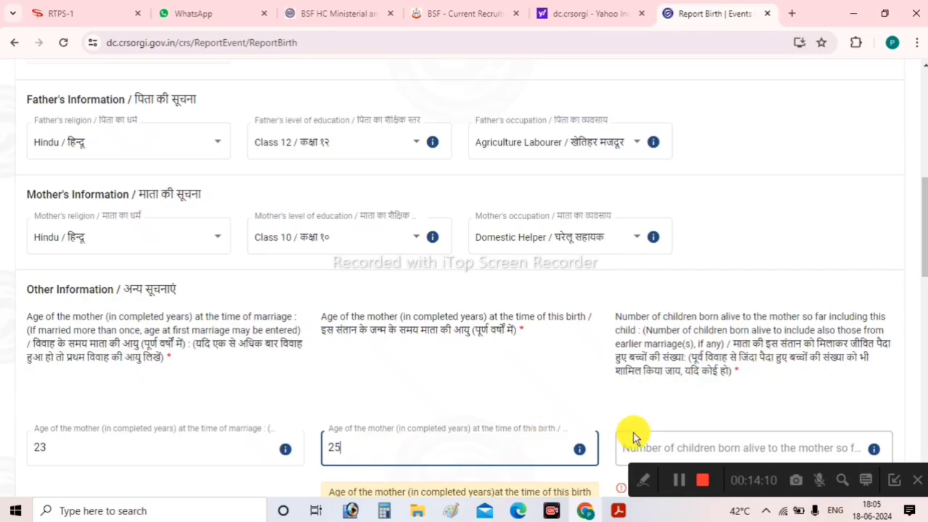
Enter 1 as the number of children born alive to the mother so far, including this child
scroll(622, 386, "down", 1)
scroll(625, 377, "down", 1)
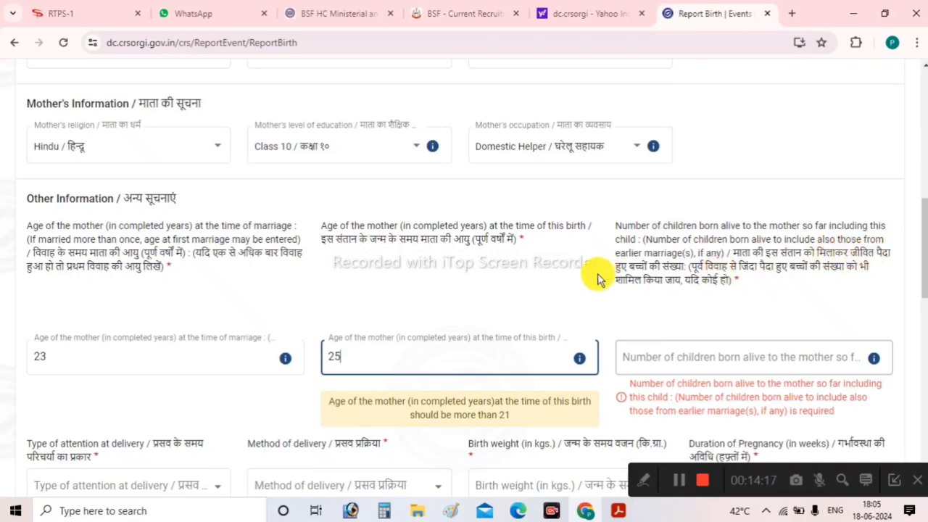
left_click(679, 361)
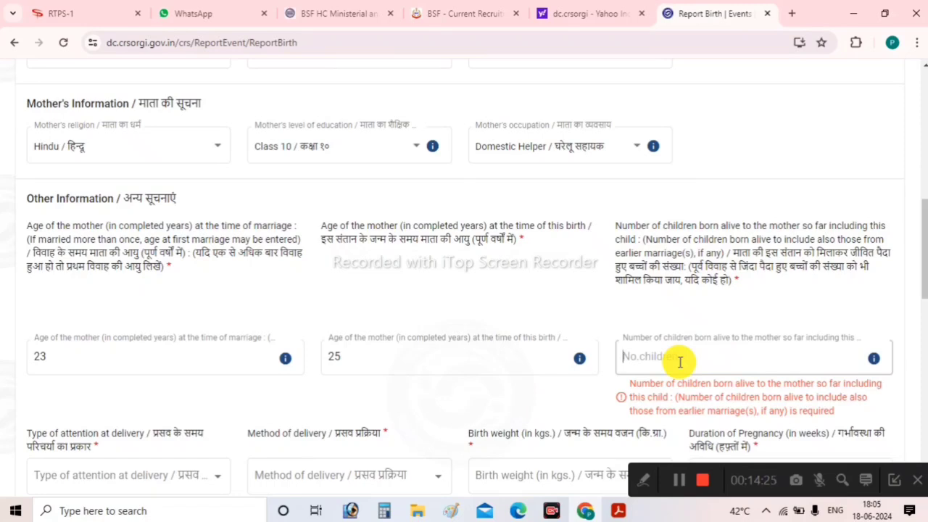
type("1")
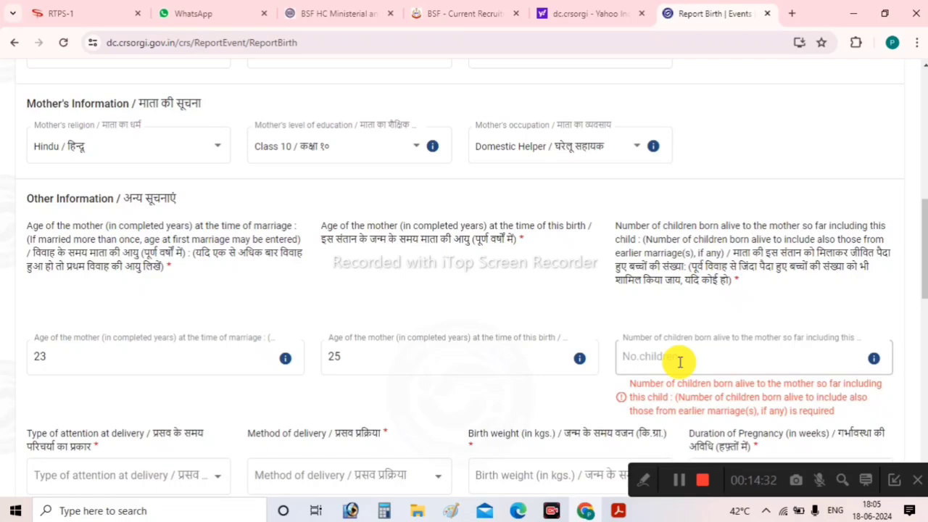
type("1")
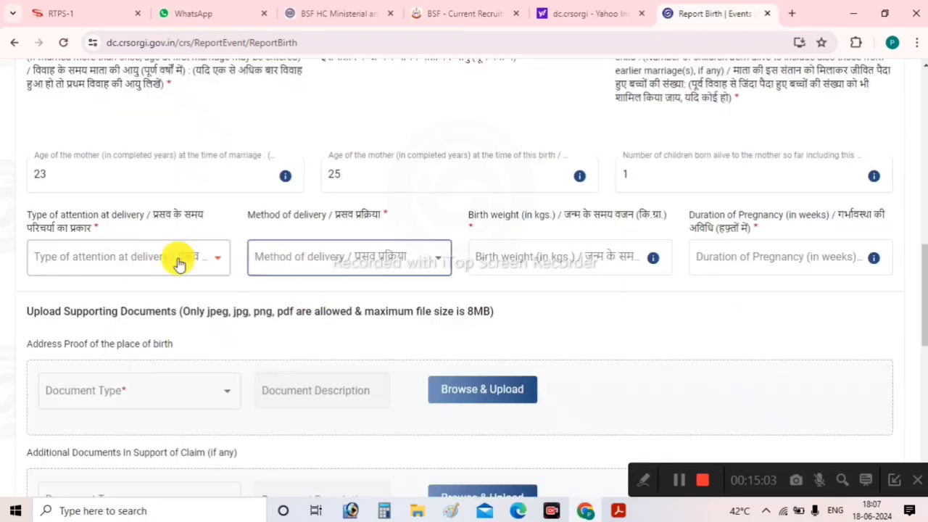
Fill in the delivery details with Doctor, Nurse or Trained midwife as attention, Normal as method, birth weight 2 kg and pregnancy duration 32 weeks
left_click(161, 235)
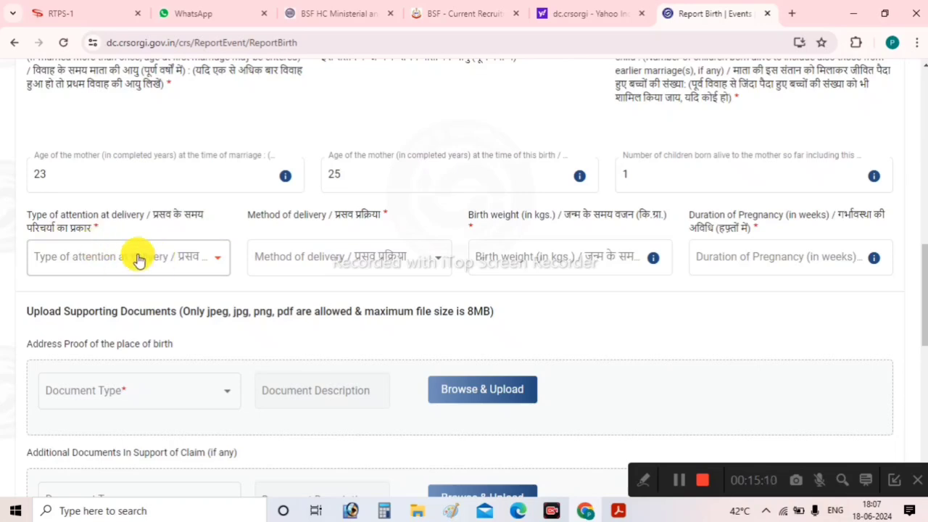
left_click(103, 250)
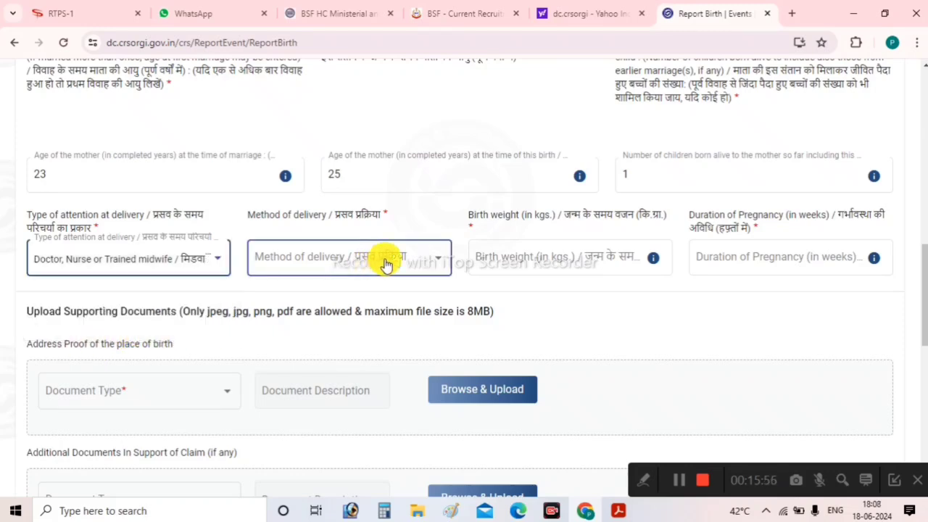
left_click(385, 264)
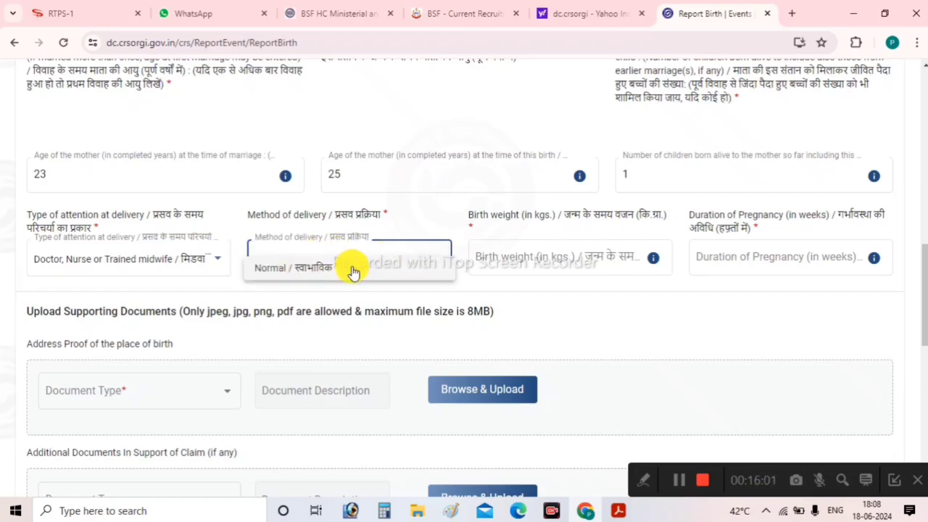
left_click(377, 268)
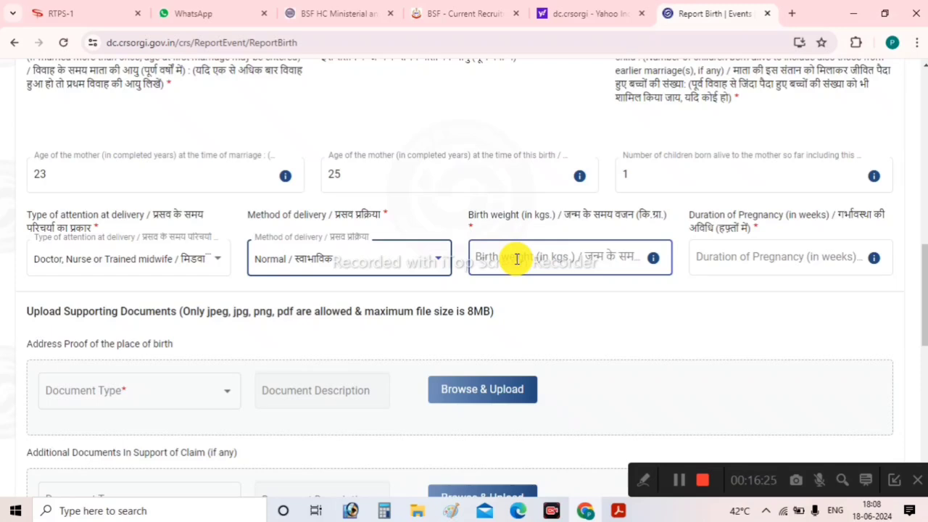
left_click(774, 259)
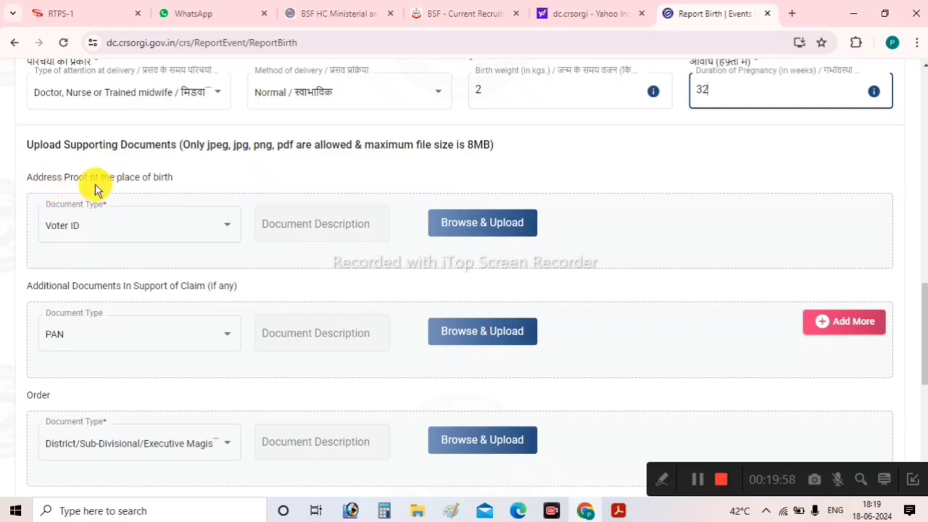
Select Child Aadhaar as the document type for the address proof of the place of birth
left_click(131, 227)
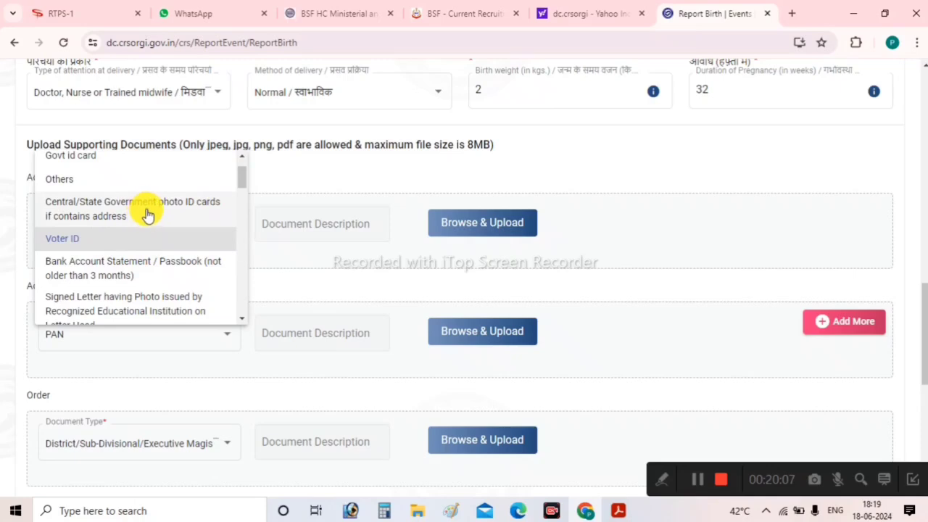
scroll(145, 218, "down", 3)
scroll(149, 232, "down", 4)
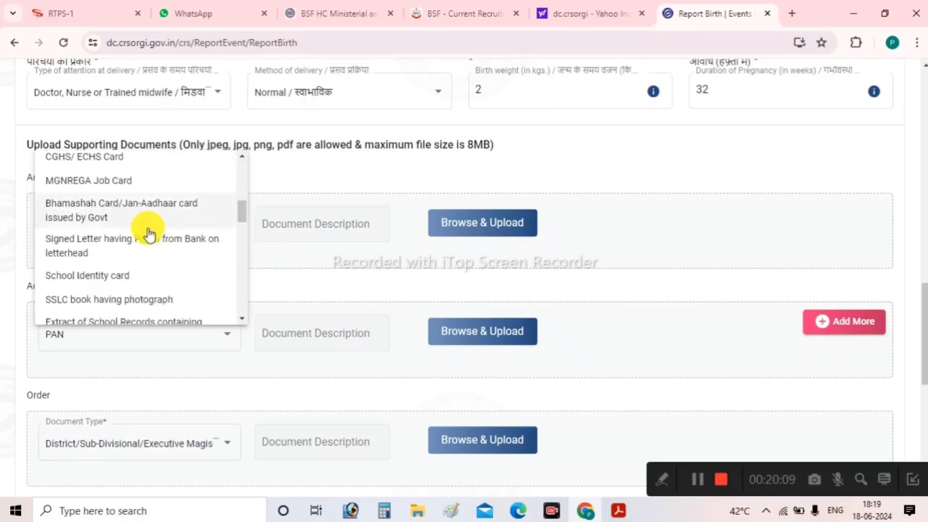
scroll(149, 232, "up", 5)
scroll(148, 233, "down", 5)
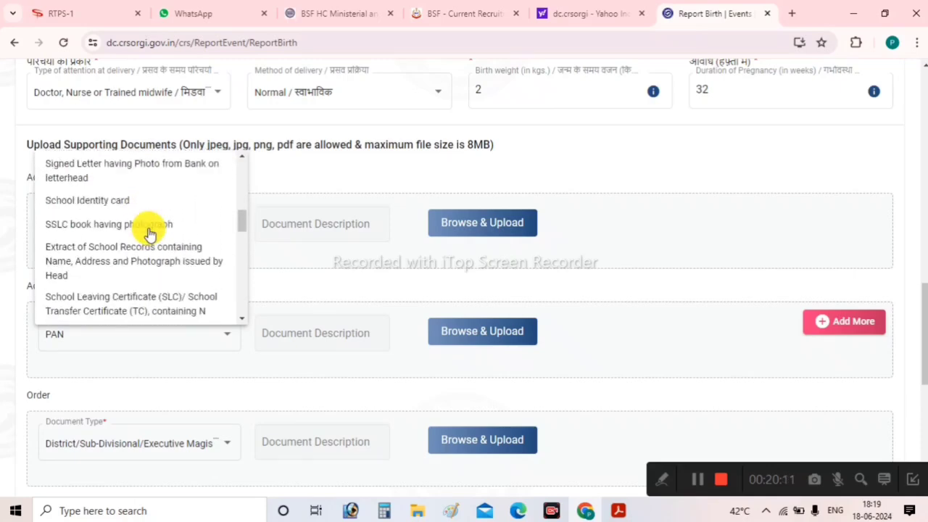
scroll(148, 234, "up", 2)
scroll(149, 233, "down", 2)
scroll(149, 236, "up", 3)
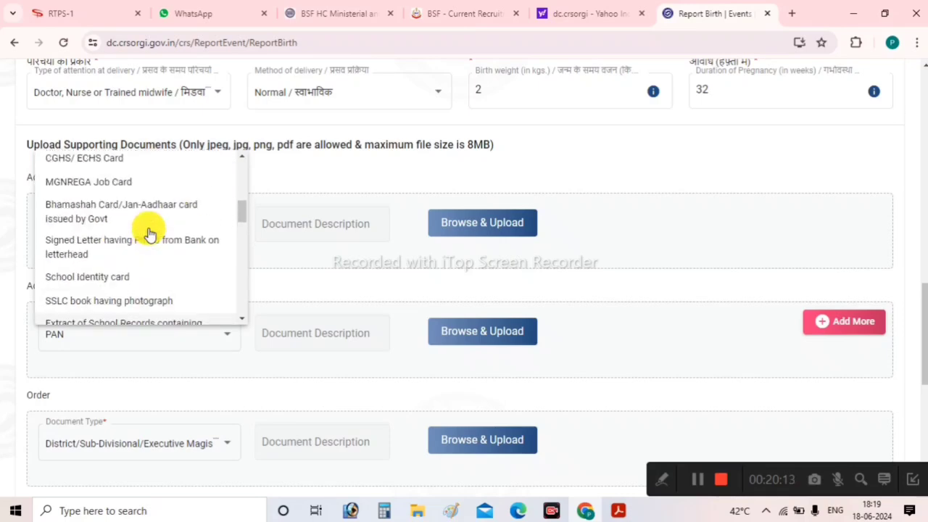
scroll(133, 231, "down", 3)
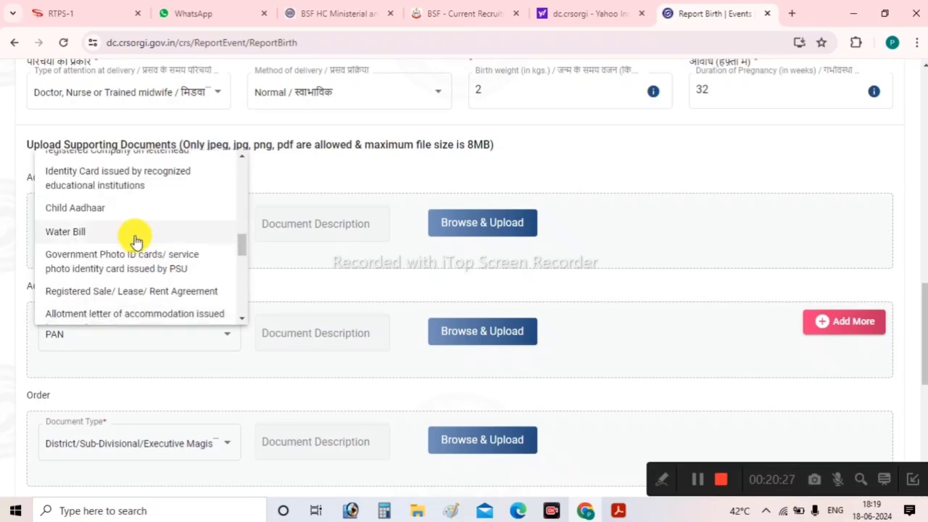
left_click(86, 212)
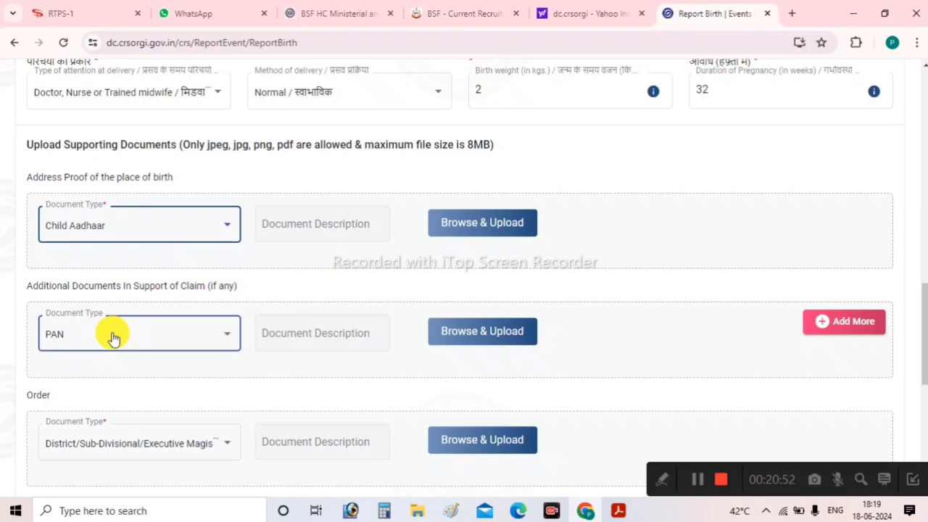
Keep PAN as the additional document type and select District/Sub-Divisional/Executive Magistrate Order as the order document type
left_click(179, 339)
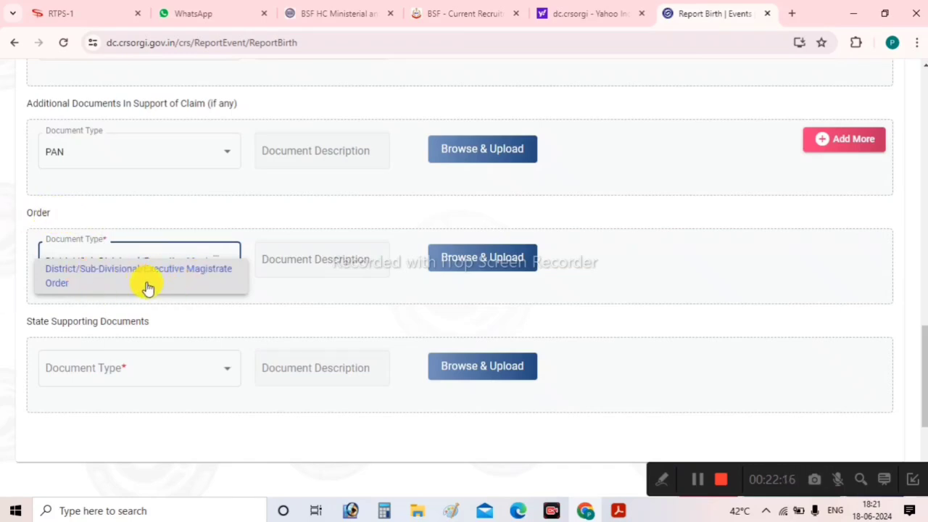
left_click(97, 276)
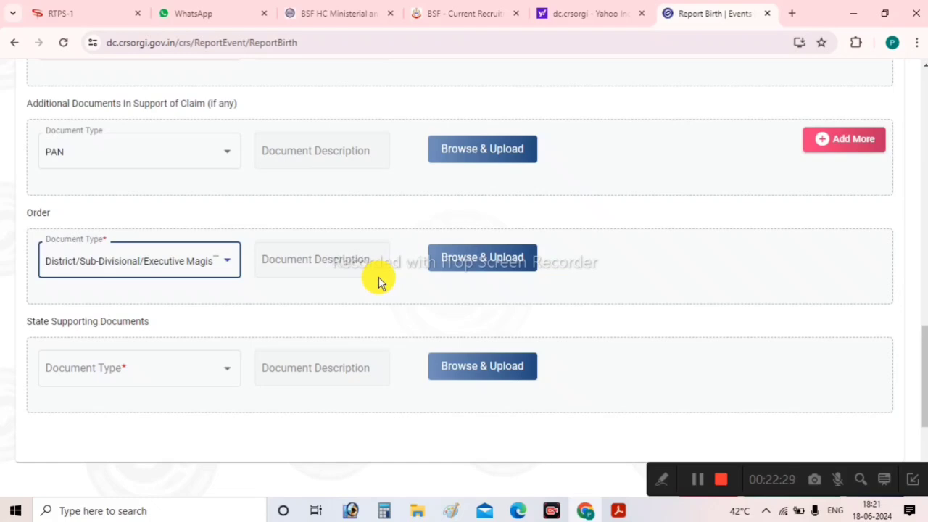
Select Additional document in support of claim as the state supporting document type and proceed to the legal information confirmation
left_click(116, 374)
scroll(85, 358, "down", 1)
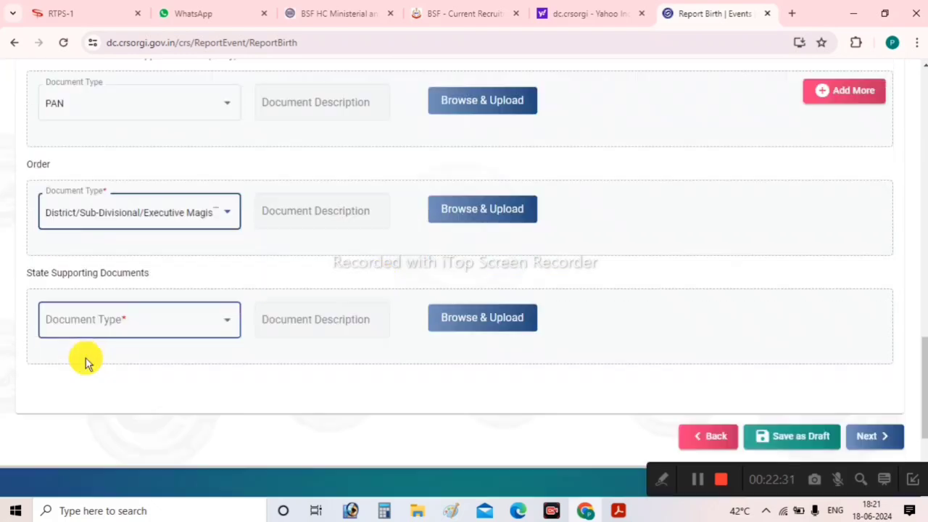
scroll(86, 358, "down", 1)
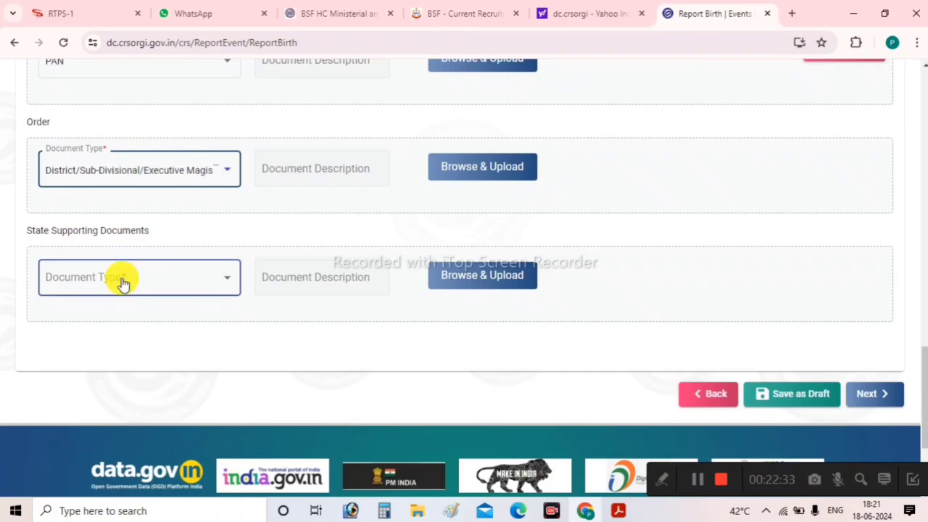
left_click(151, 290)
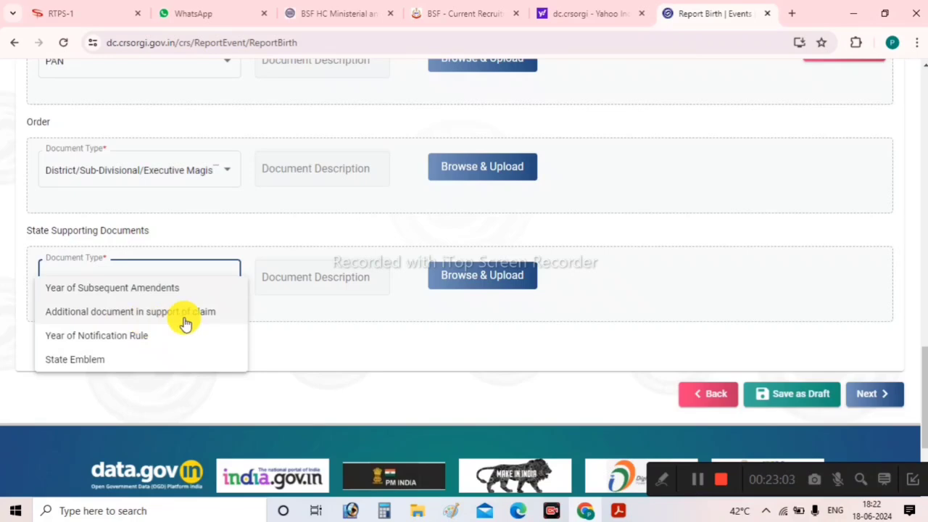
scroll(164, 261, "up", 1)
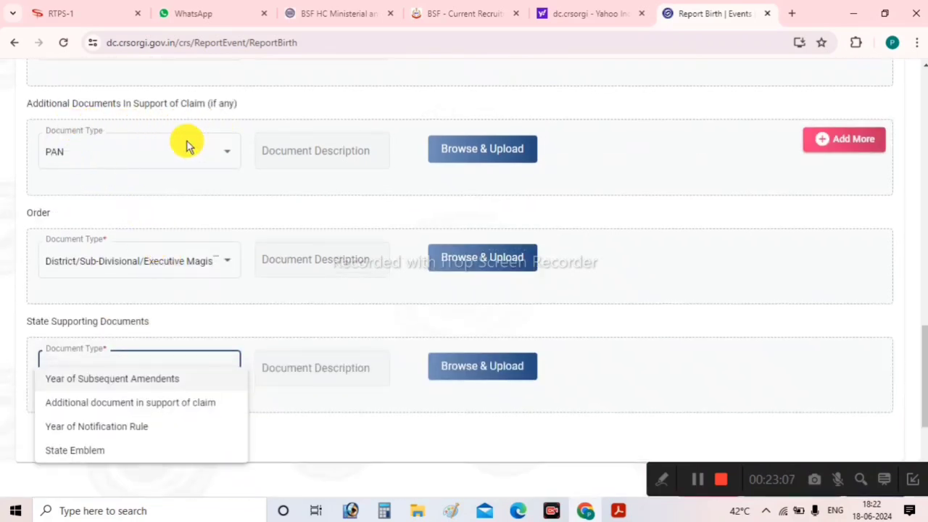
left_click(152, 404)
scroll(348, 297, "down", 2)
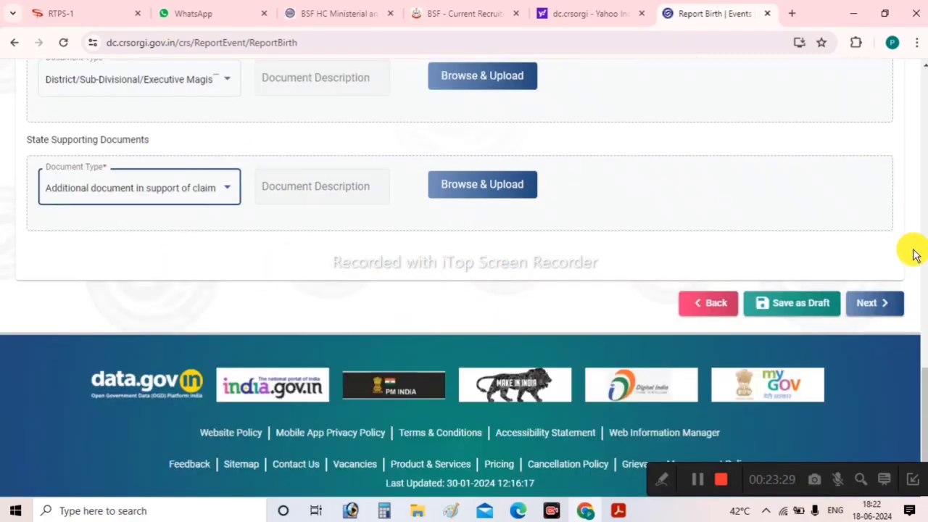
left_click(868, 316)
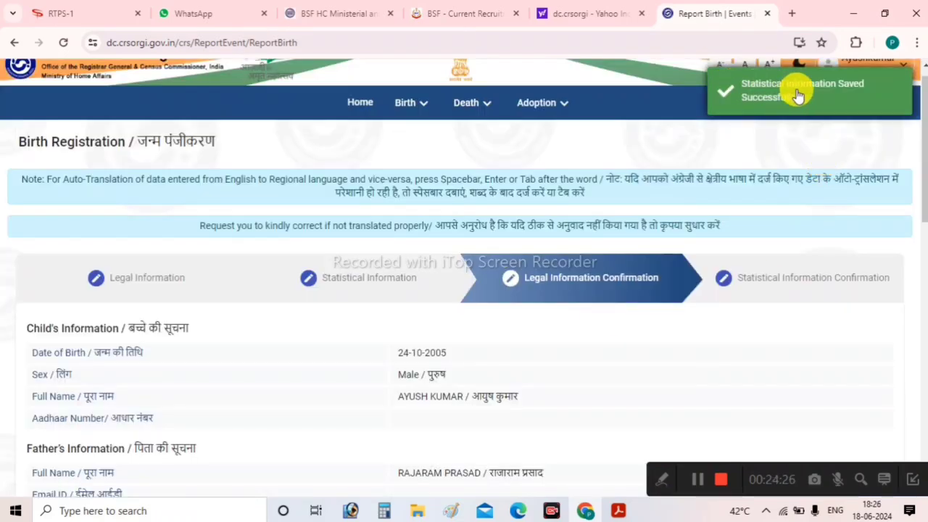
Review the child, parent, address and informant details in the legal information confirmation and continue to the statistical confirmation
scroll(197, 258, "down", 3)
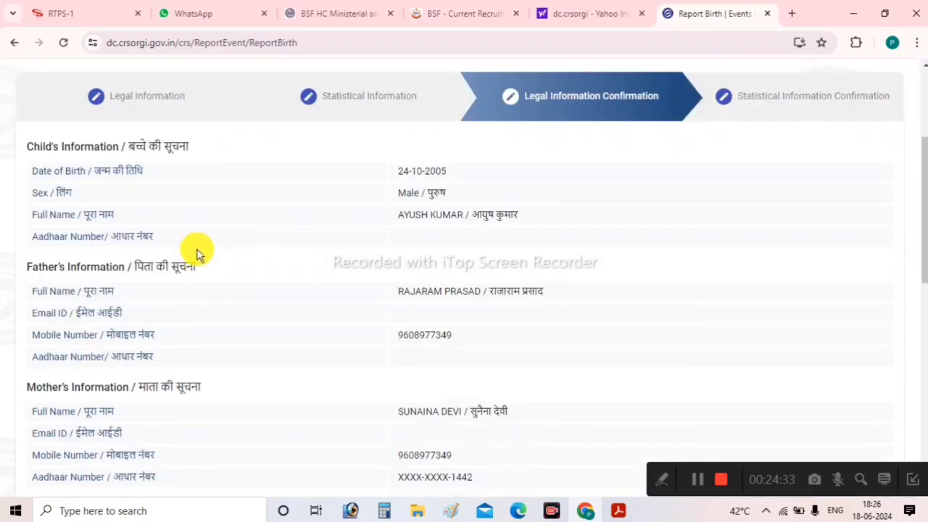
scroll(300, 258, "up", 2)
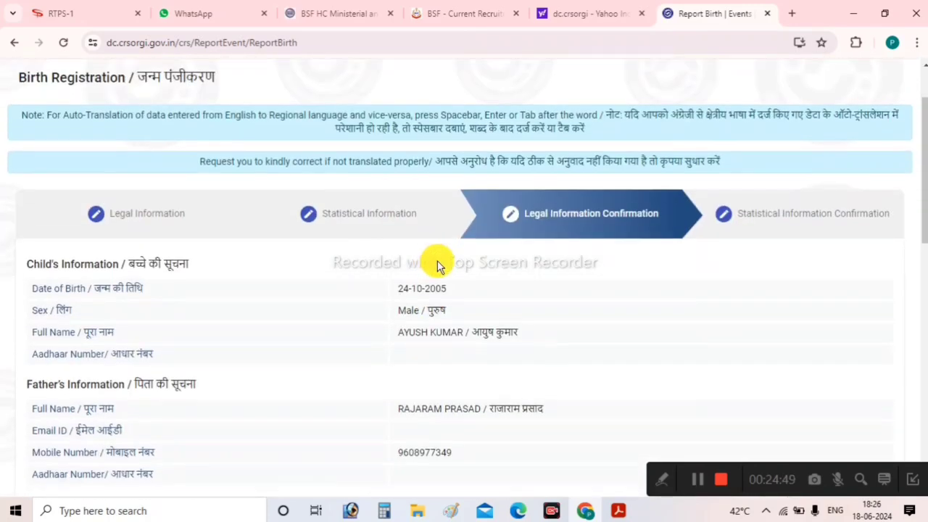
scroll(437, 264, "down", 4)
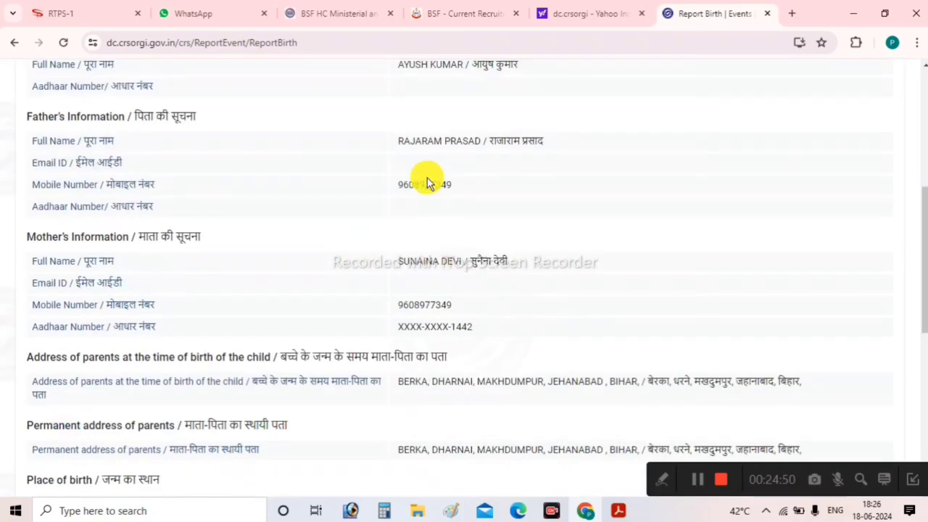
scroll(471, 297, "down", 2)
scroll(471, 295, "down", 3)
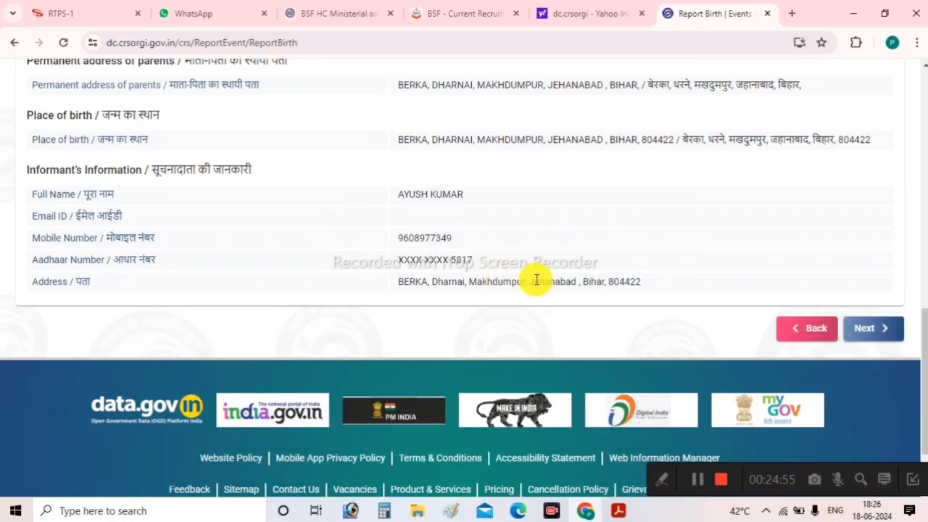
scroll(534, 279, "up", 5)
scroll(534, 275, "down", 4)
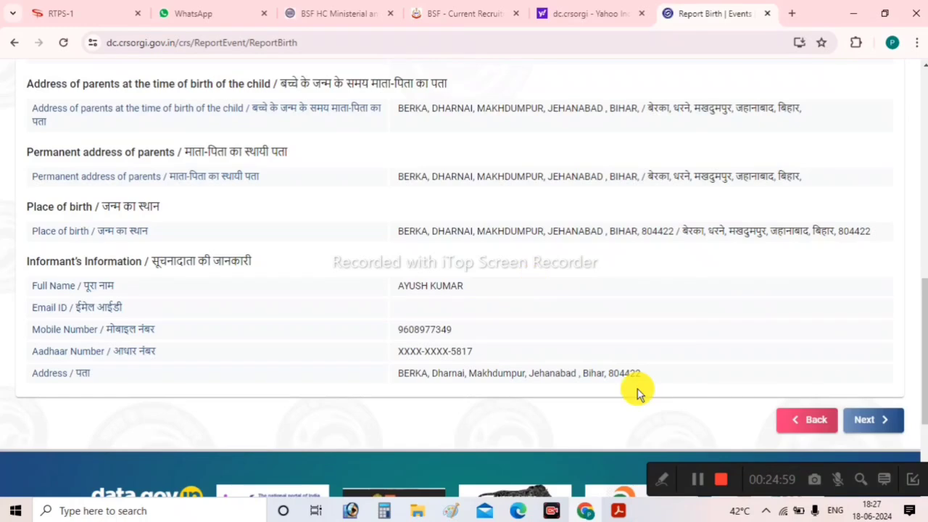
left_click(878, 421)
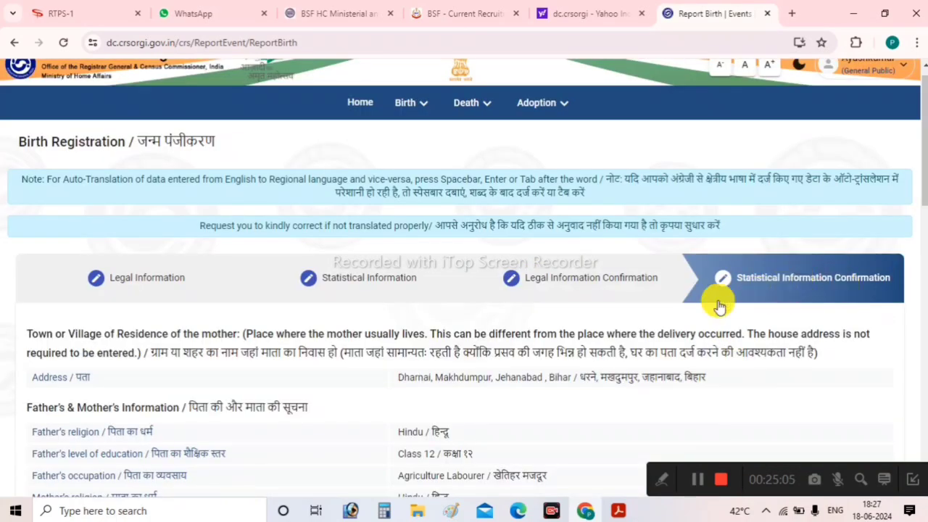
Keep BOTH as the certificate option, accept the truthfulness declaration and submit the birth registration
scroll(352, 266, "down", 3)
scroll(388, 288, "down", 2)
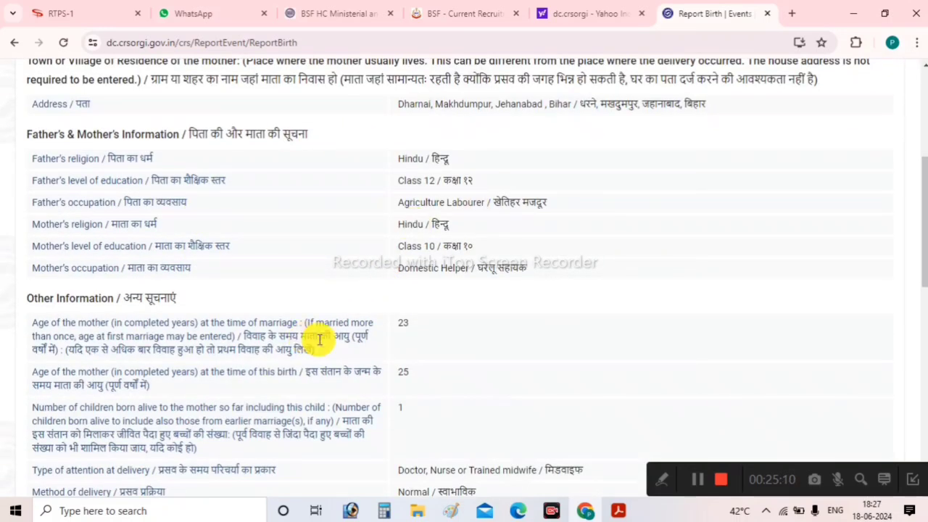
scroll(340, 290, "down", 3)
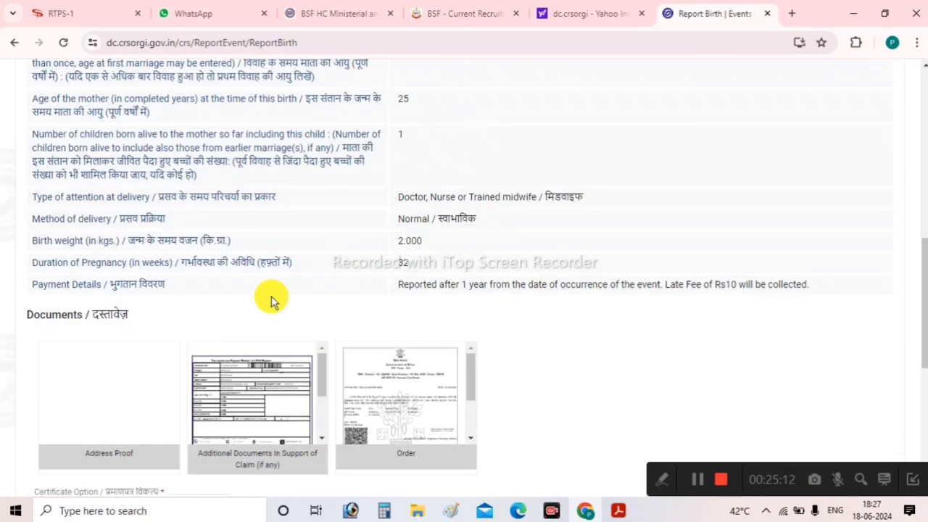
scroll(272, 300, "down", 1)
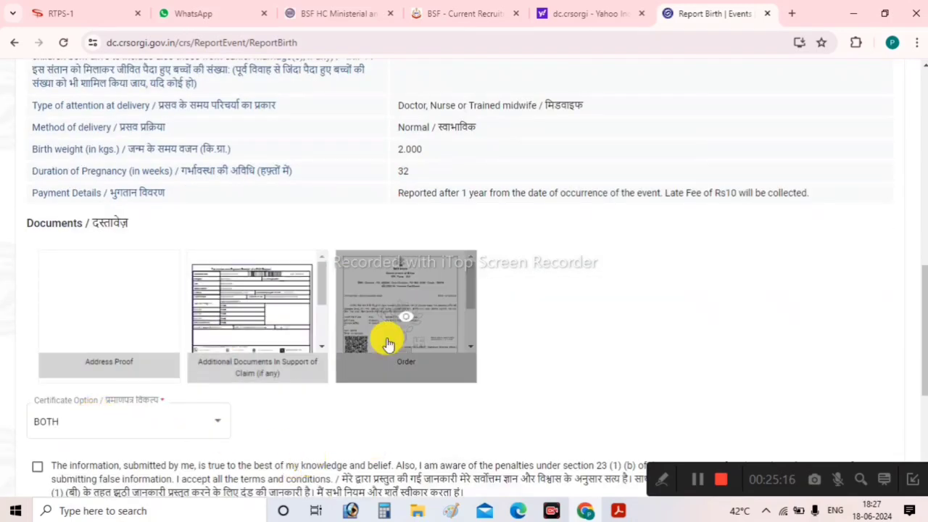
scroll(217, 290, "down", 1)
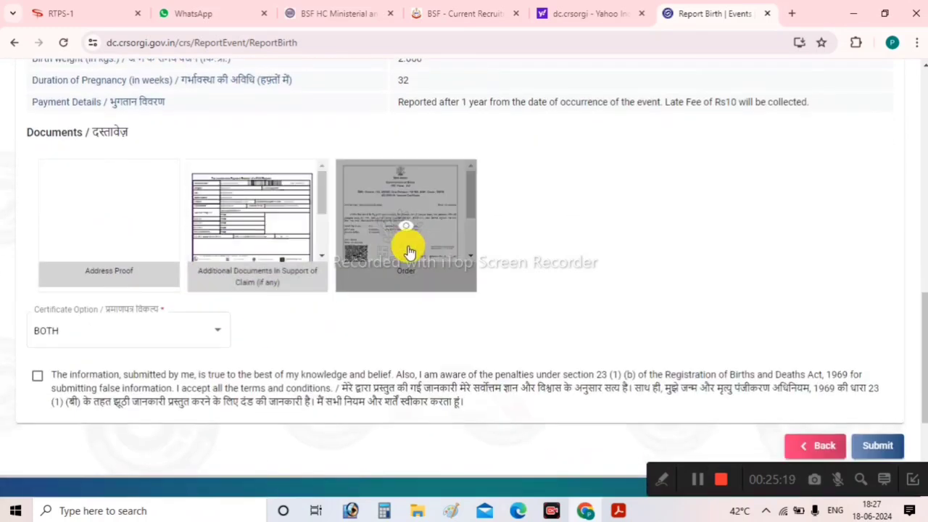
left_click(172, 335)
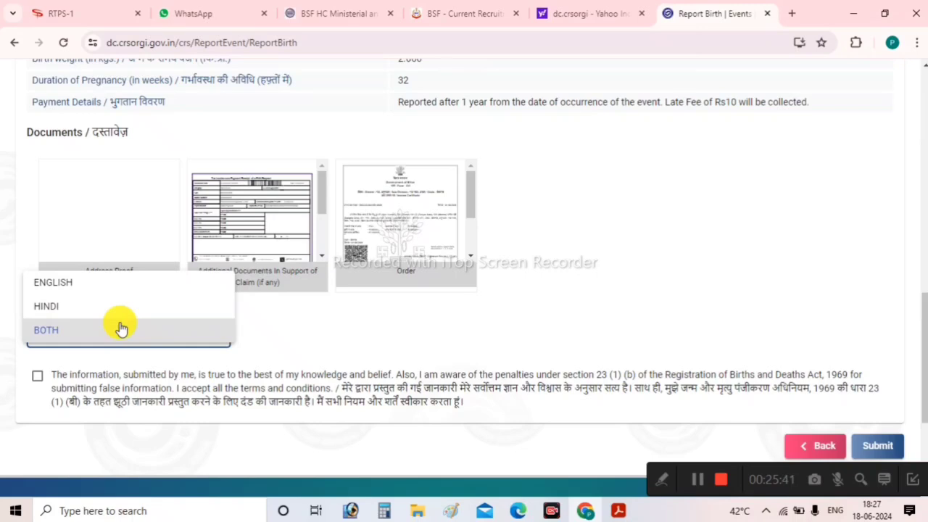
left_click(46, 332)
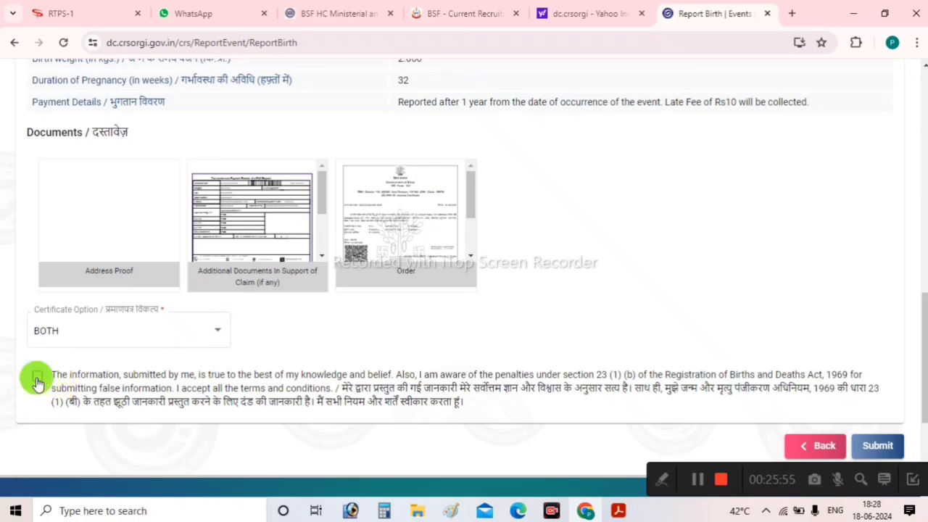
left_click(698, 479)
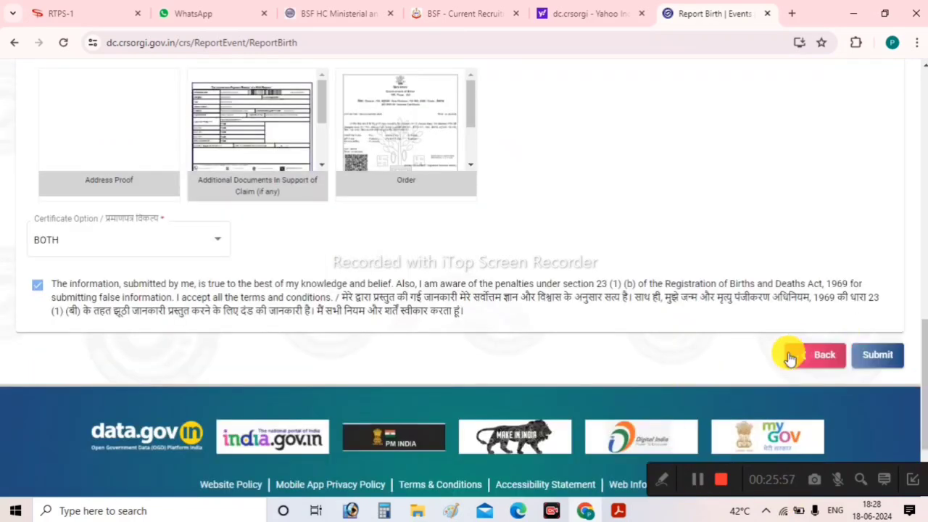
left_click(878, 356)
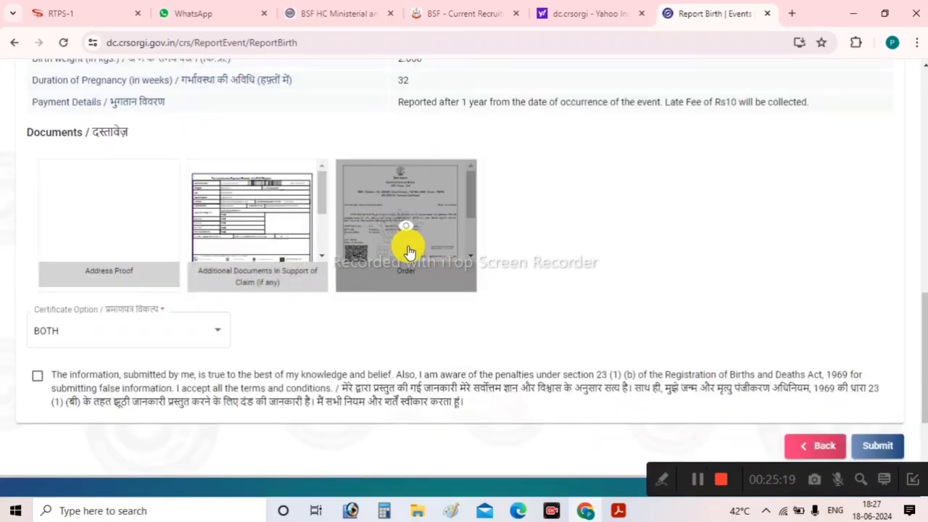
Return to the Home dashboard to view the self-reported birth applications
left_click(173, 335)
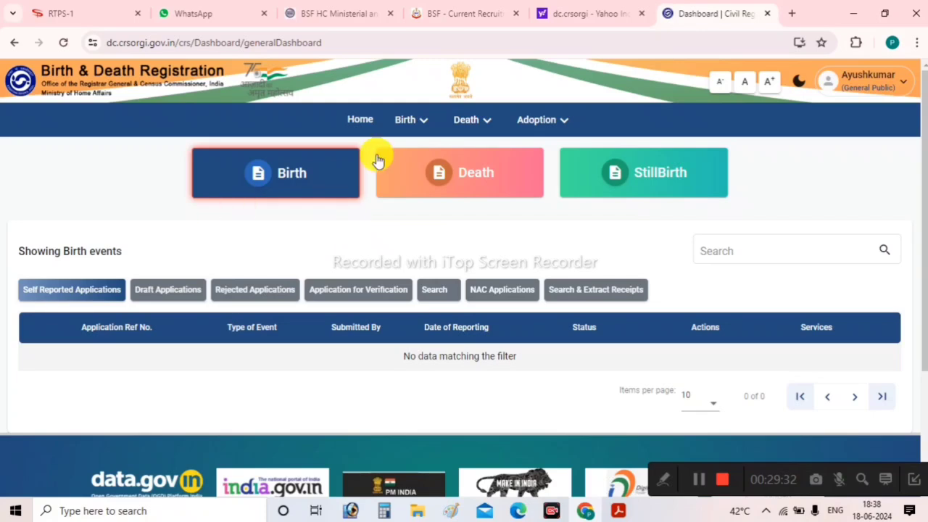
left_click(361, 119)
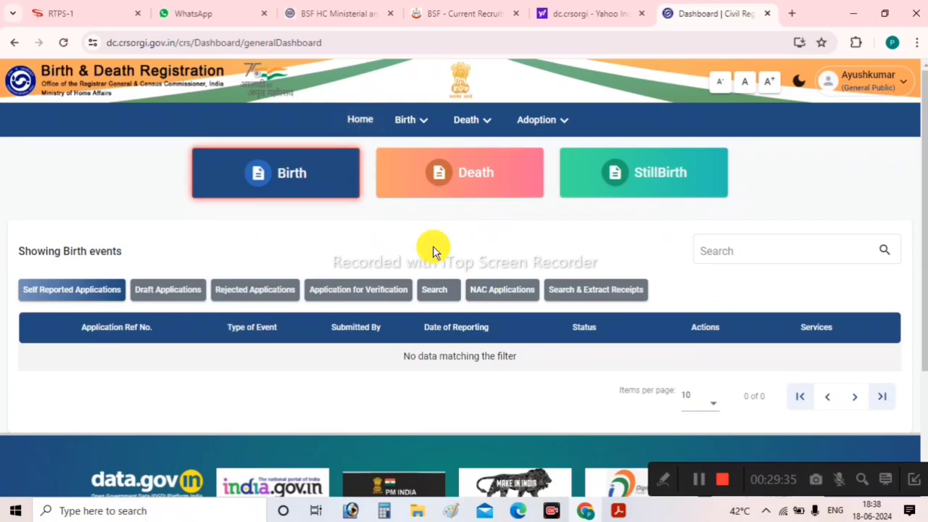